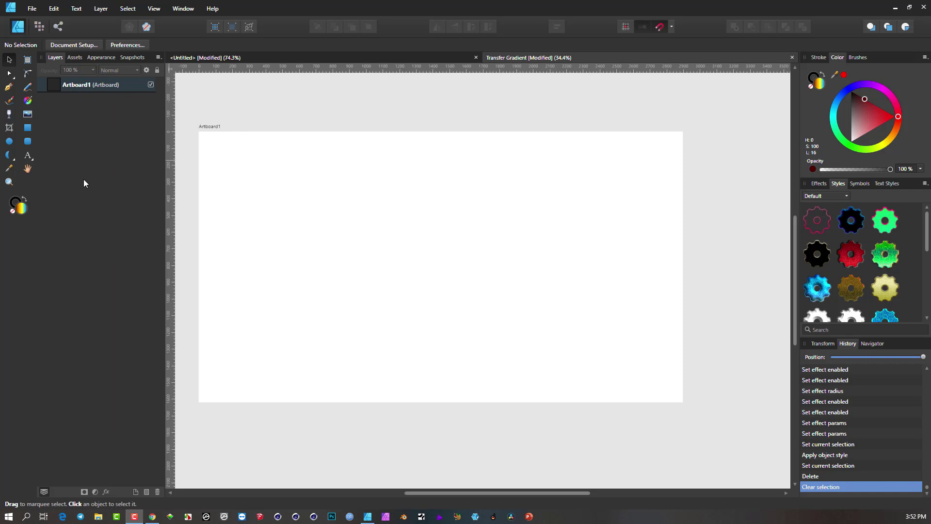
# Draw a circle on the left of the artboard with the Ellipse tool and fill it solid blue.
pyautogui.click(29, 128)
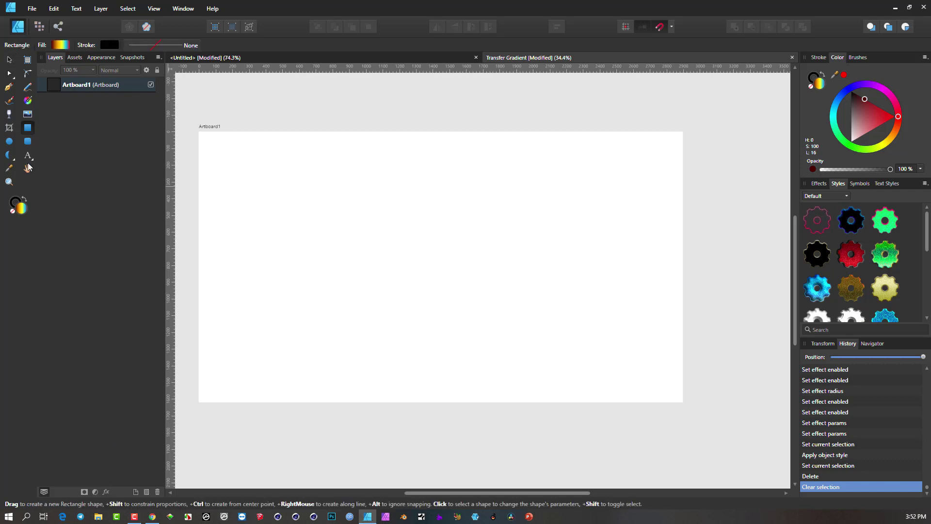
pyautogui.click(10, 141)
pyautogui.moveTo(247, 199); pyautogui.dragTo(369, 327)
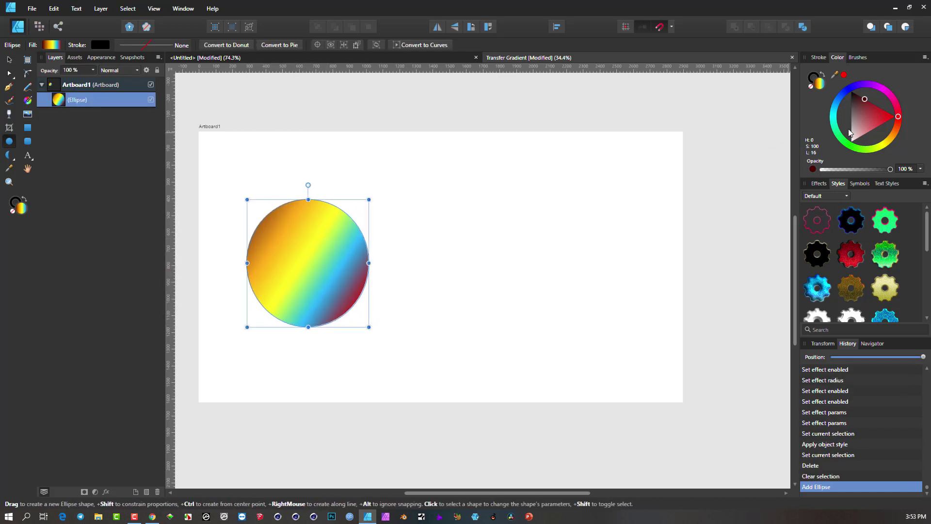
pyautogui.moveTo(878, 124); pyautogui.dragTo(853, 165)
pyautogui.click(829, 102)
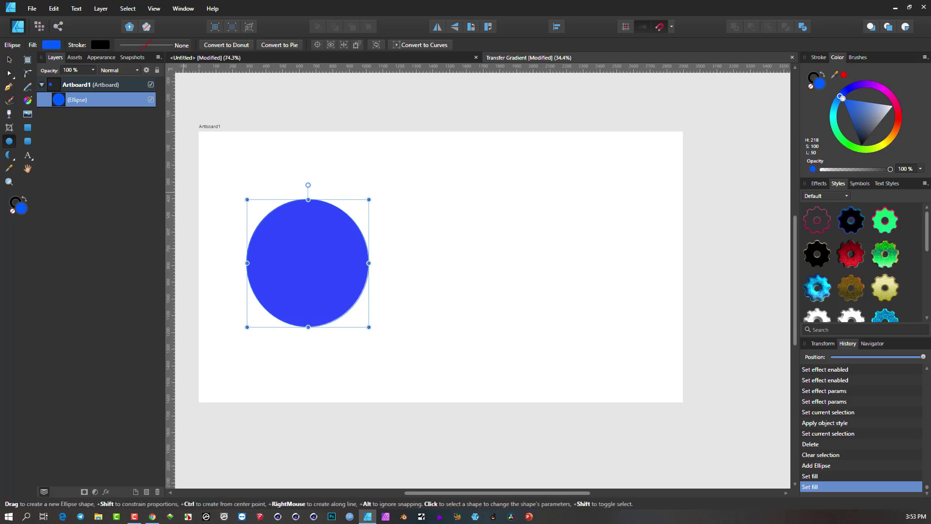
# Give the circle a diagonal linear gradient with the Fill tool.
pyautogui.click(27, 99)
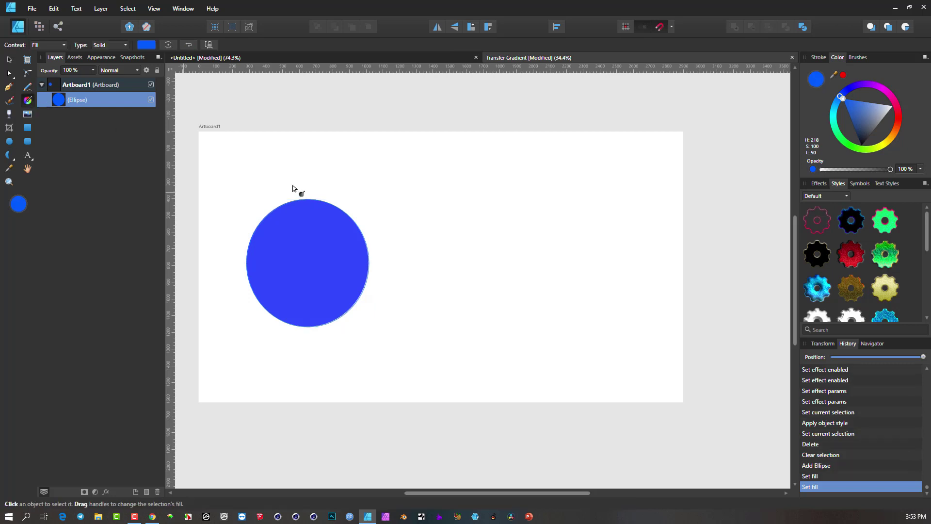
pyautogui.moveTo(273, 209); pyautogui.dragTo(346, 319)
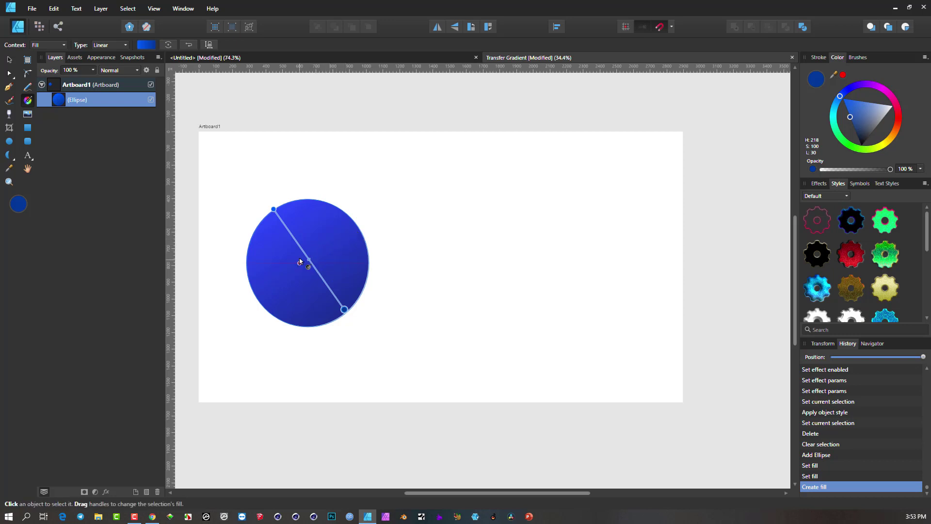
pyautogui.scroll(1, 296, 243)
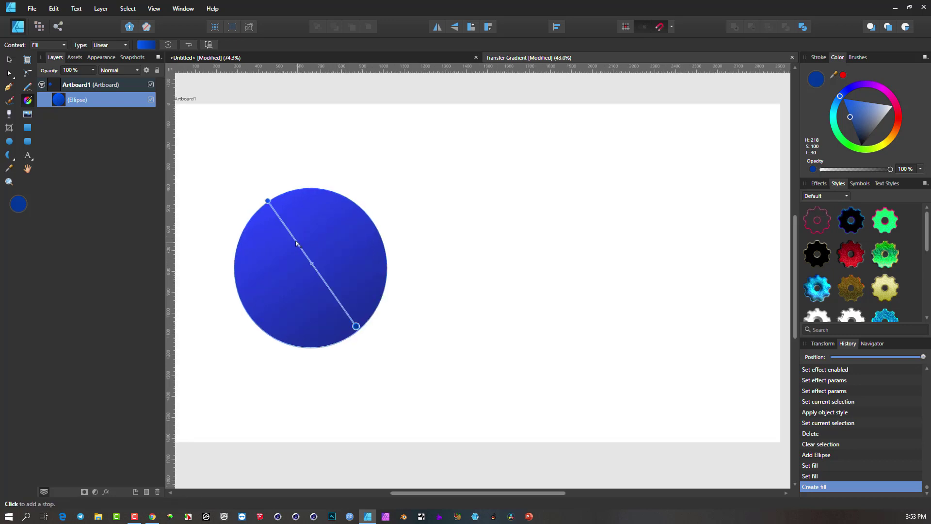
# Add six colour stops spaced along the diagonal gradient line.
pyautogui.click(279, 218)
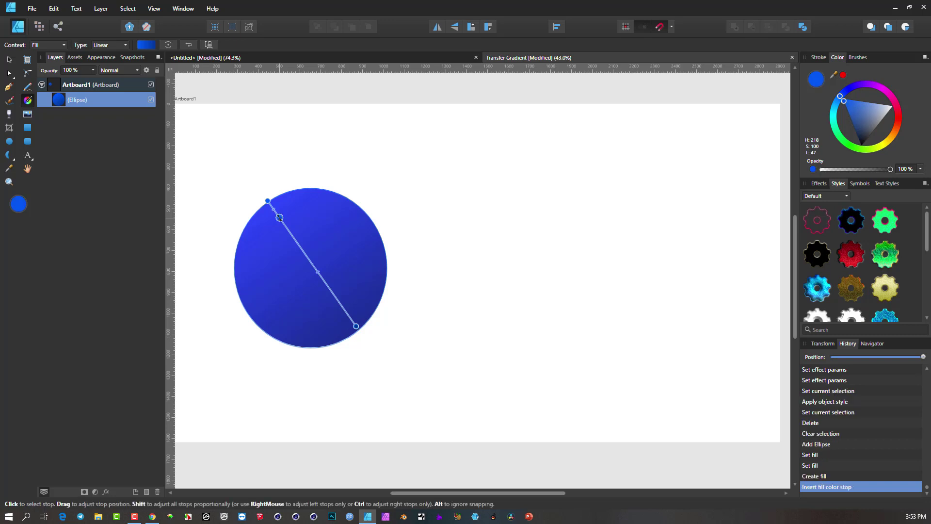
pyautogui.click(294, 236)
pyautogui.click(301, 249)
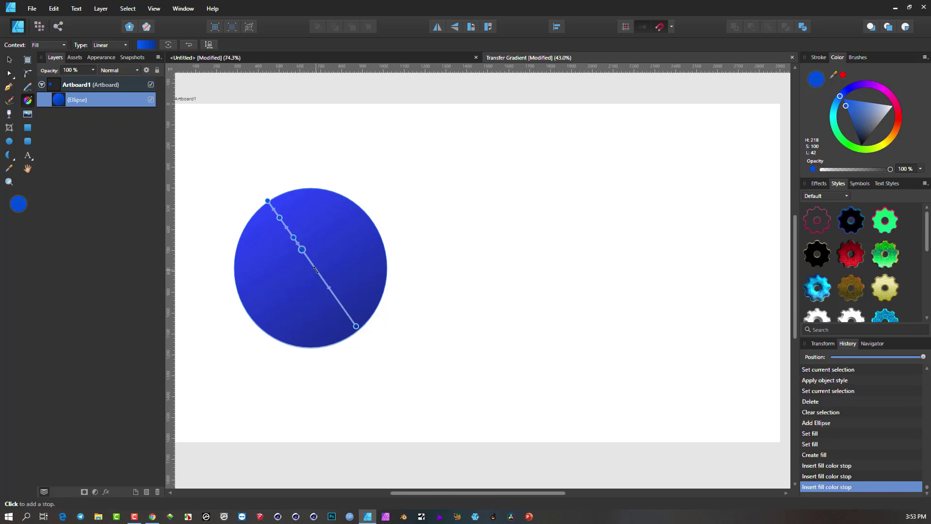
pyautogui.click(315, 269)
pyautogui.click(328, 287)
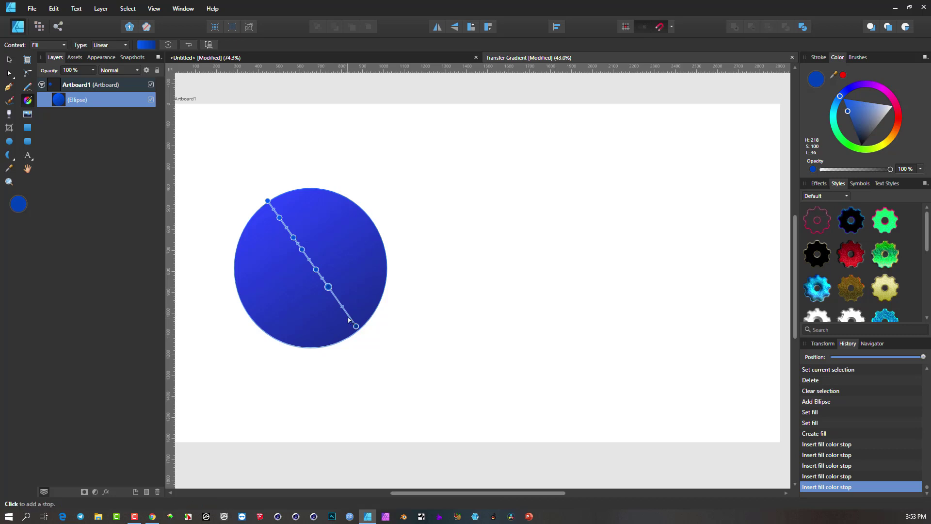
pyautogui.click(349, 316)
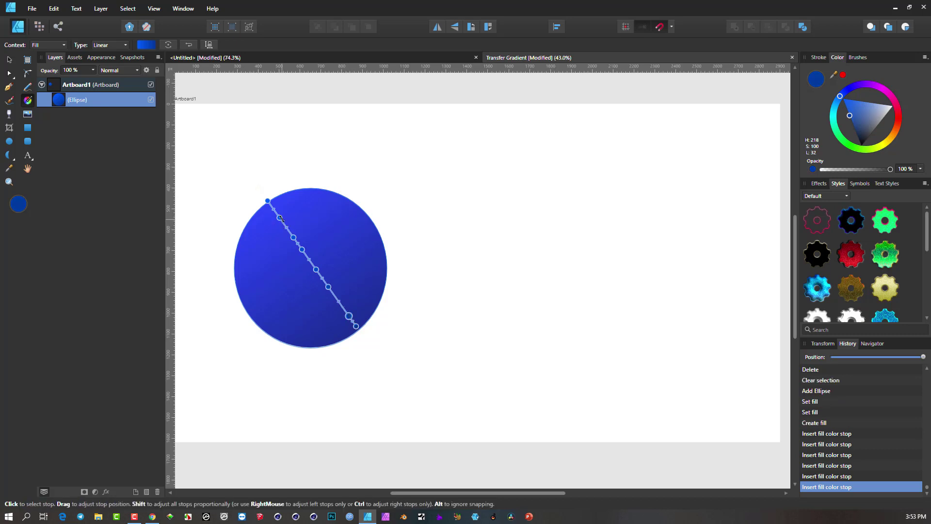
pyautogui.click(279, 218)
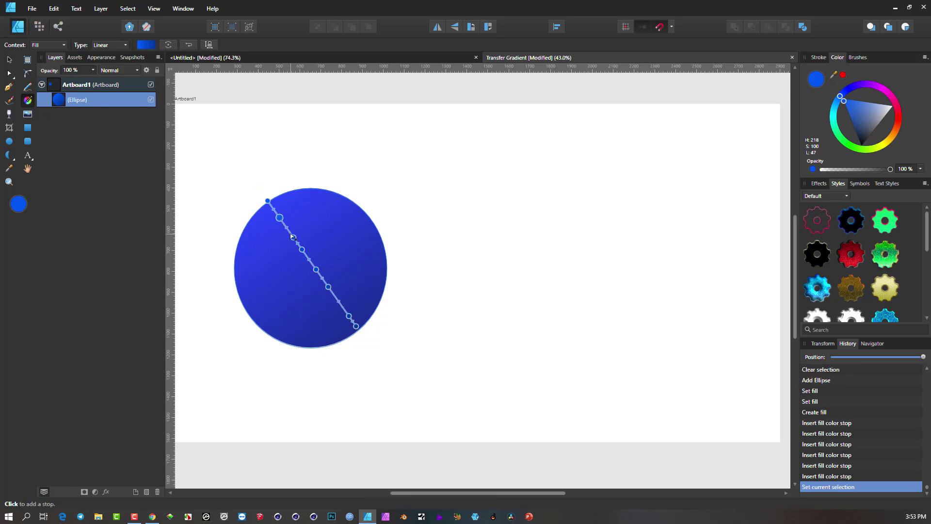
# Recolour the upper gradient stops green and green-cyan.
pyautogui.click(290, 234)
pyautogui.moveTo(869, 148); pyautogui.dragTo(864, 156)
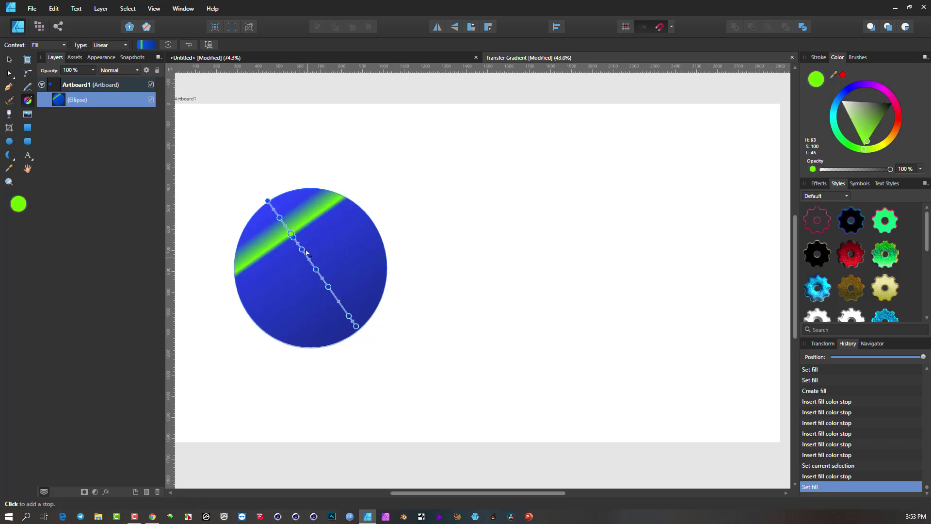
pyautogui.click(303, 249)
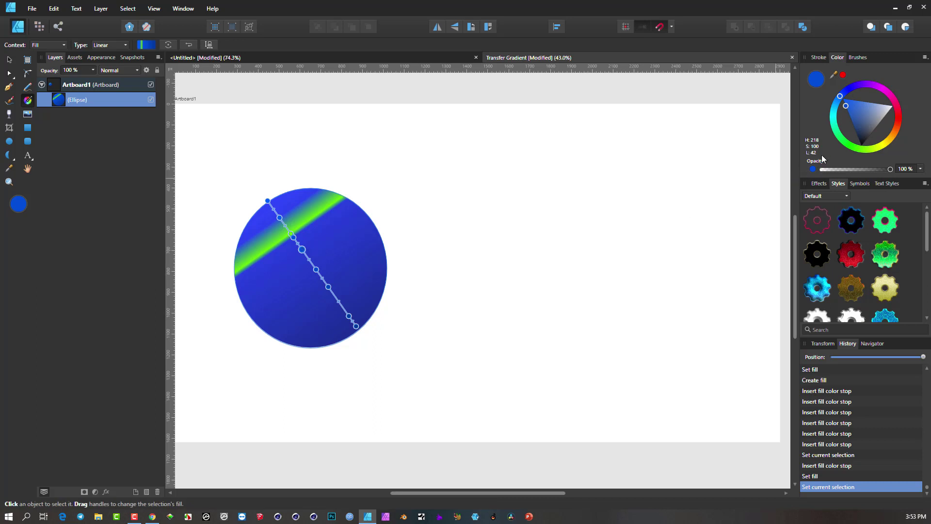
pyautogui.moveTo(835, 138); pyautogui.dragTo(839, 128)
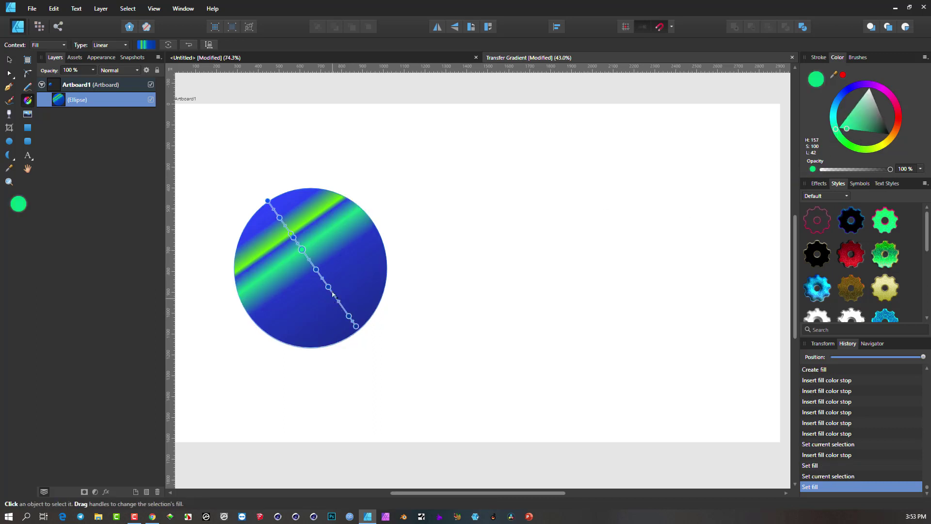
# Darken a lower stop to near-black, add a yellow stop near the end, and make the start stop magenta.
pyautogui.click(328, 287)
pyautogui.moveTo(861, 124)
pyautogui.mouseDown()
pyautogui.moveTo(857, 150)
pyautogui.moveTo(858, 142)
pyautogui.mouseUp()
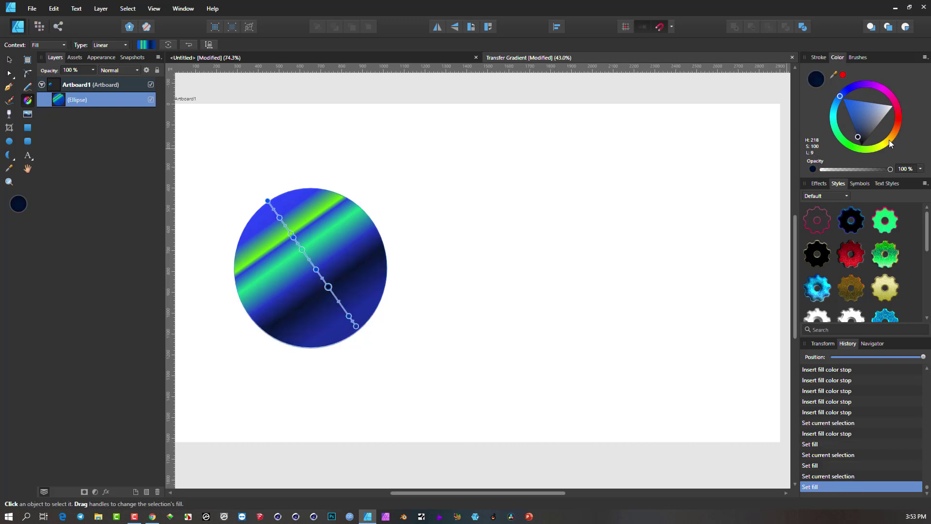
pyautogui.click(343, 308)
pyautogui.moveTo(882, 150); pyautogui.dragTo(877, 127)
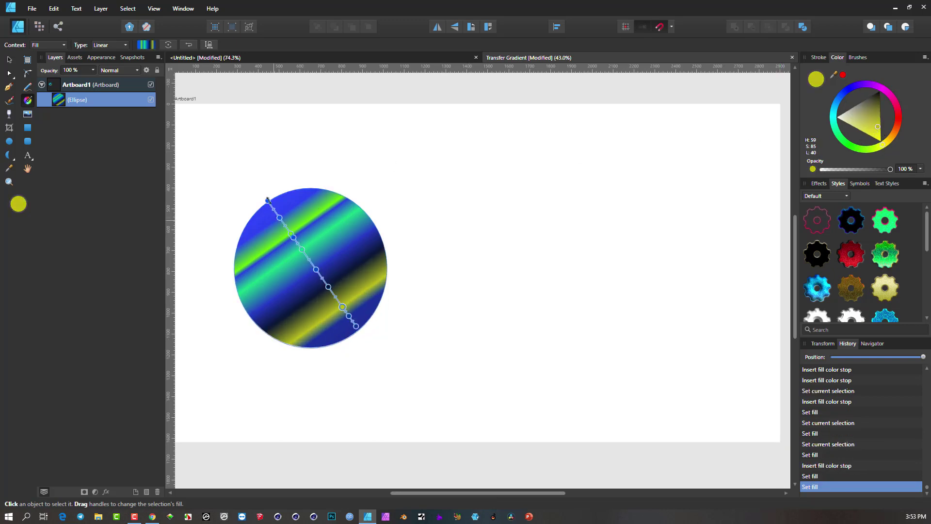
pyautogui.click(268, 202)
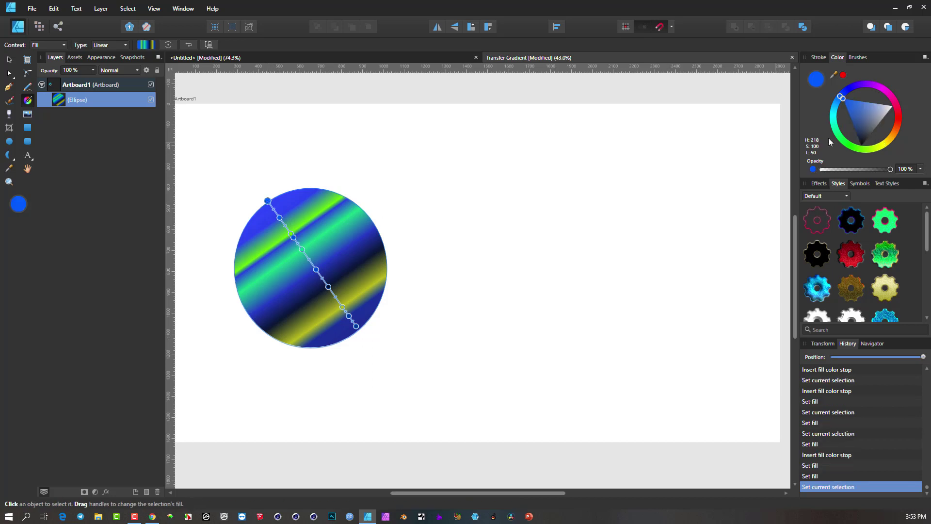
pyautogui.click(889, 96)
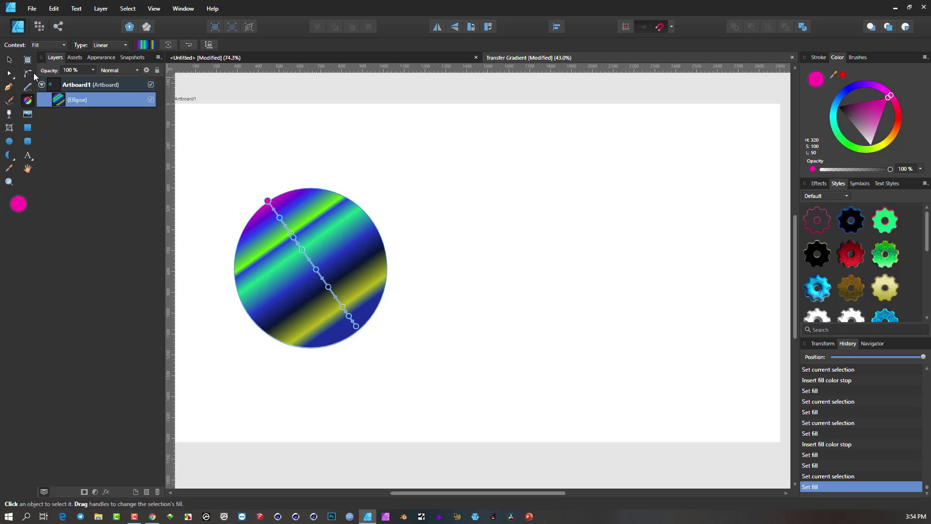
# Shift a couple of the circle's gradient stops to respace the bands, then deselect.
pyautogui.click(8, 59)
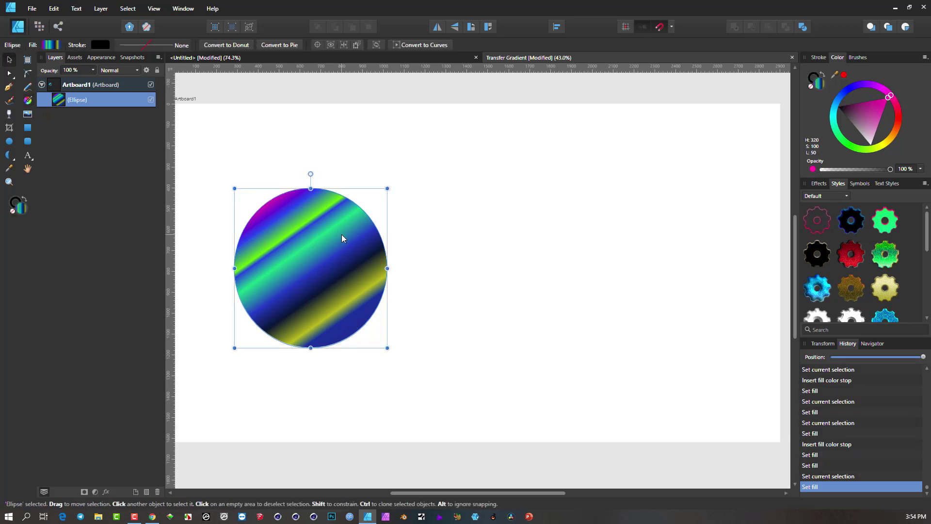
pyautogui.scroll(-2, 338, 232)
pyautogui.scroll(2, 283, 242)
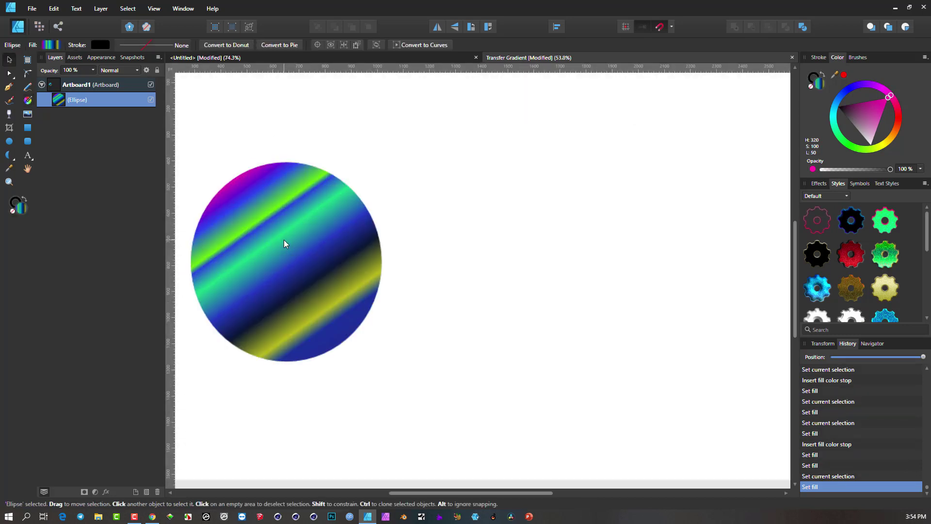
pyautogui.click(284, 239)
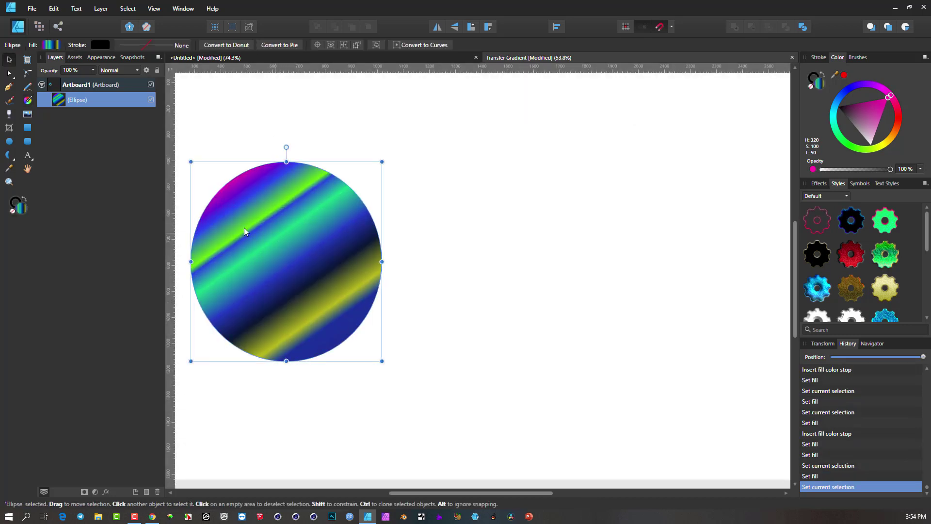
pyautogui.click(28, 100)
pyautogui.click(271, 232)
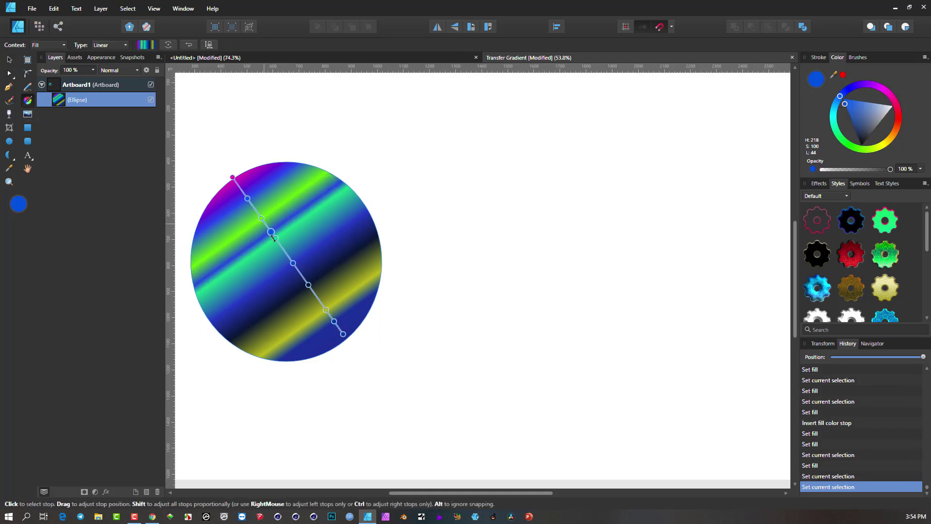
pyautogui.moveTo(273, 238); pyautogui.dragTo(283, 248)
pyautogui.click(282, 247)
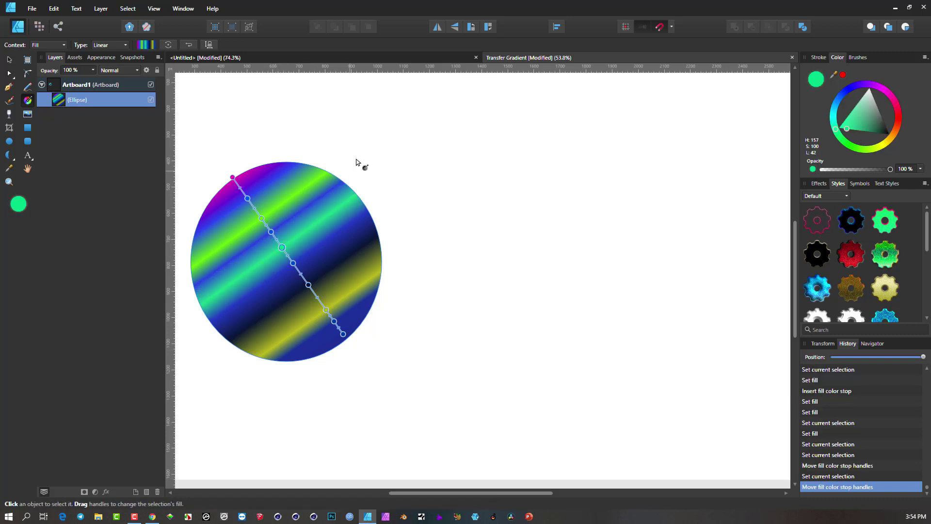
pyautogui.click(359, 161)
pyautogui.scroll(-3, 316, 265)
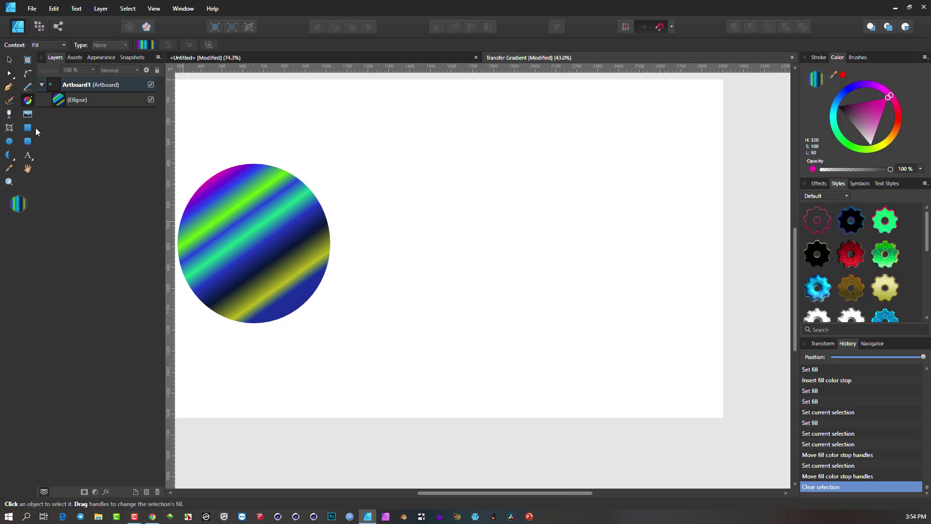
pyautogui.click(28, 128)
pyautogui.moveTo(420, 150); pyautogui.dragTo(611, 323)
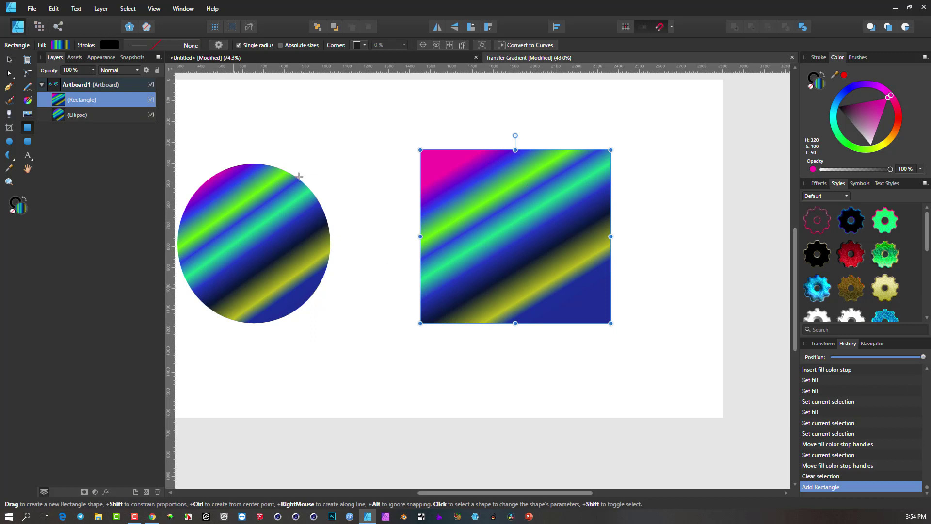
pyautogui.scroll(-1, 456, 211)
pyautogui.moveTo(330, 125); pyautogui.dragTo(398, 173)
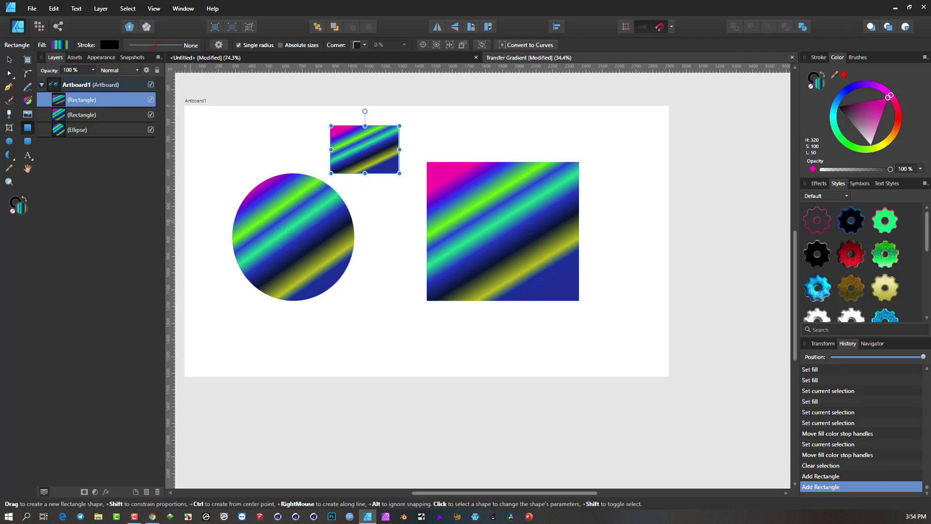
pyautogui.click(10, 62)
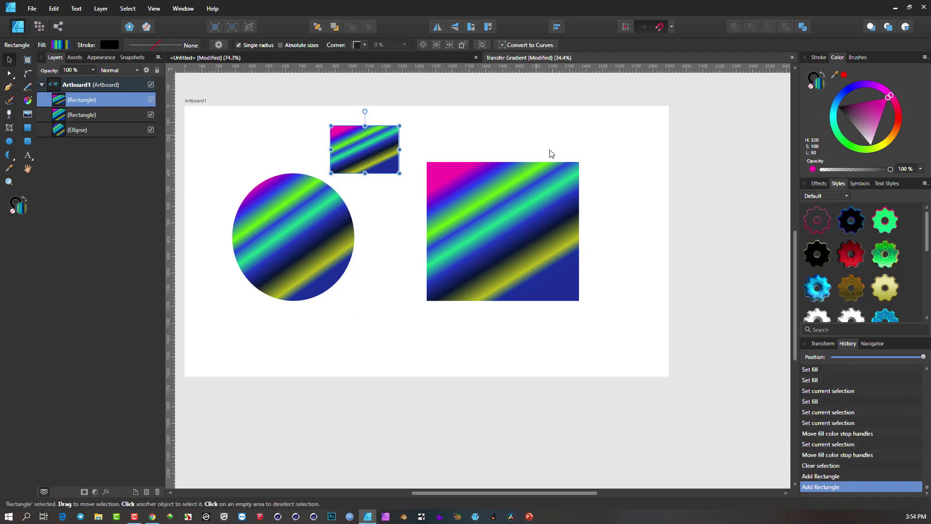
pyautogui.click(528, 181)
pyautogui.press('Delete')
pyautogui.click(388, 139)
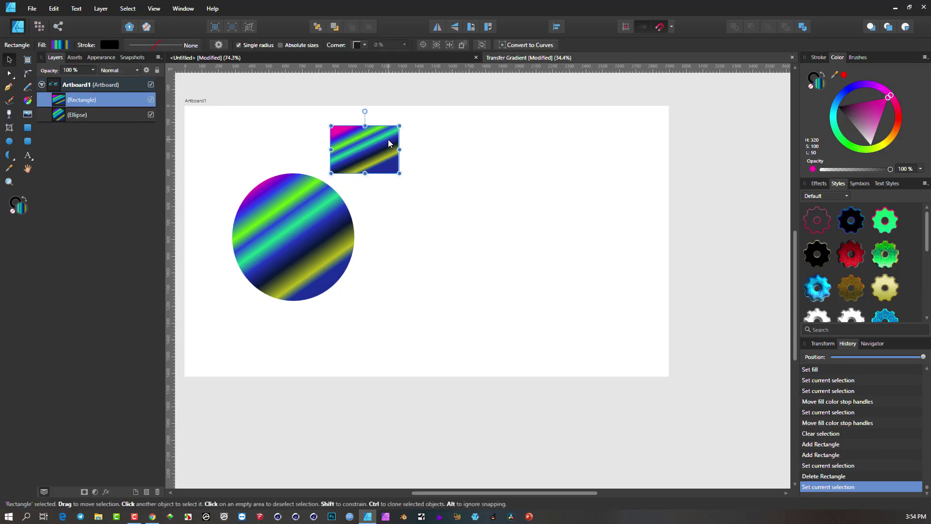
pyautogui.press('Delete')
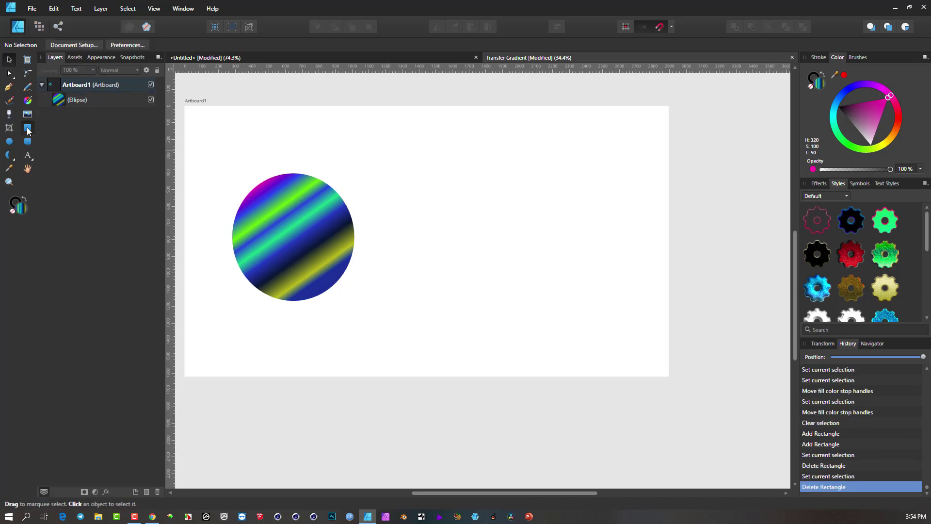
# Draw a solid dark magenta (610041) square to the right of the circle.
pyautogui.click(28, 128)
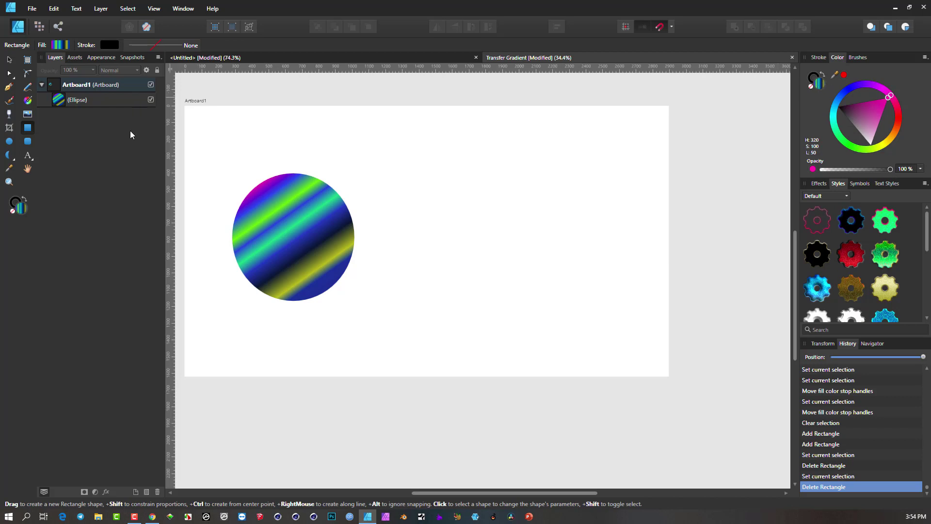
pyautogui.doubleClick(20, 207)
pyautogui.moveTo(376, 218); pyautogui.dragTo(531, 305)
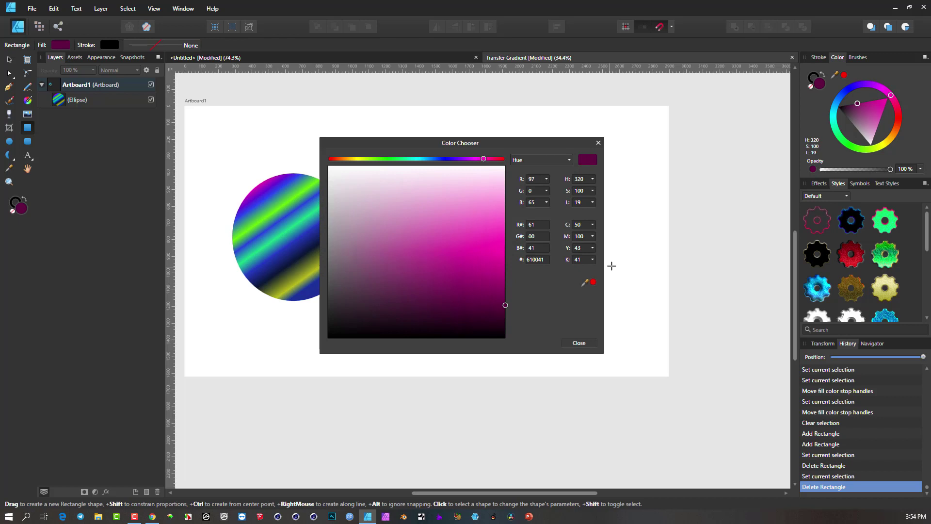
pyautogui.click(586, 343)
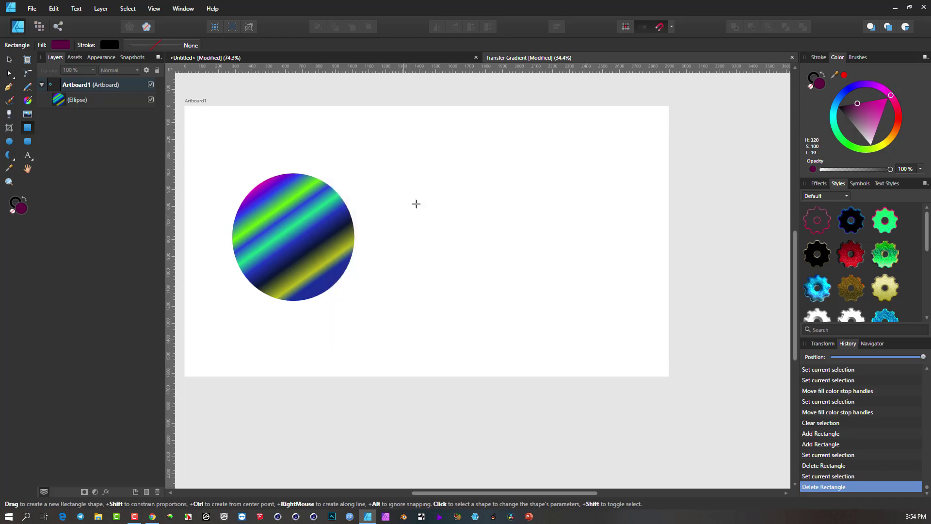
pyautogui.moveTo(403, 187); pyautogui.dragTo(538, 313)
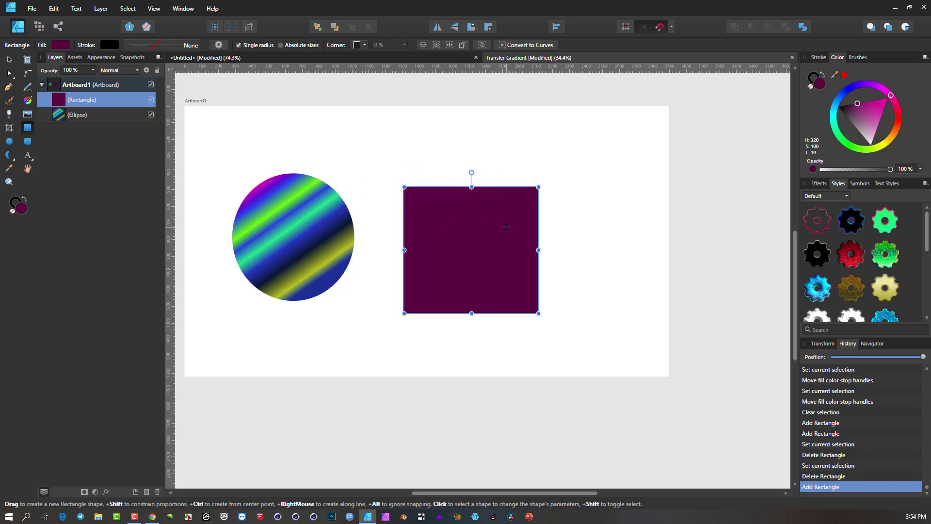
# Copy the gradient circle with Edit > Copy, leaving the circle reselected.
pyautogui.click(8, 60)
pyautogui.click(285, 219)
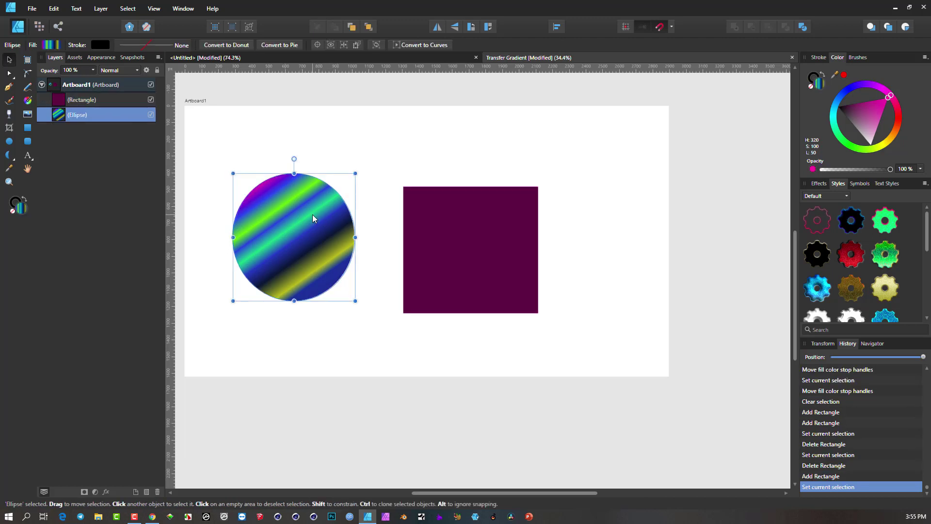
pyautogui.click(54, 9)
pyautogui.click(66, 52)
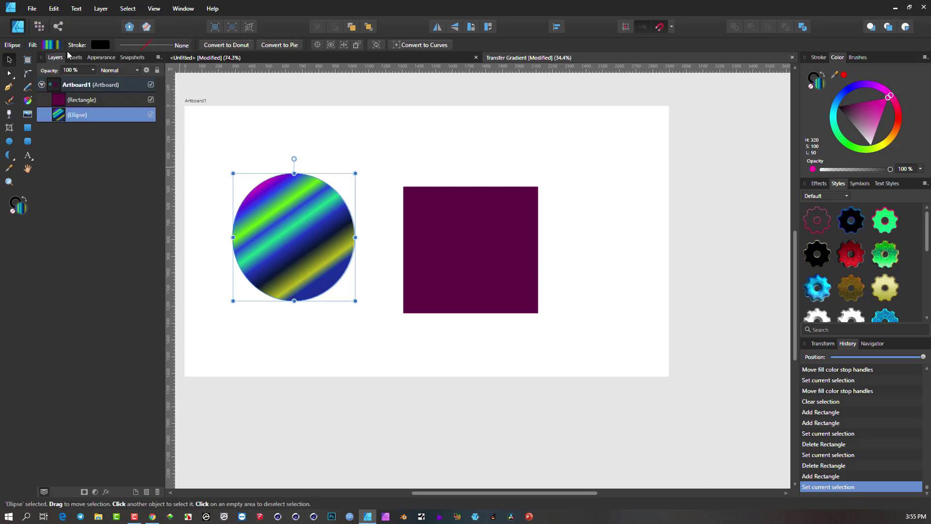
pyautogui.click(460, 215)
pyautogui.click(53, 8)
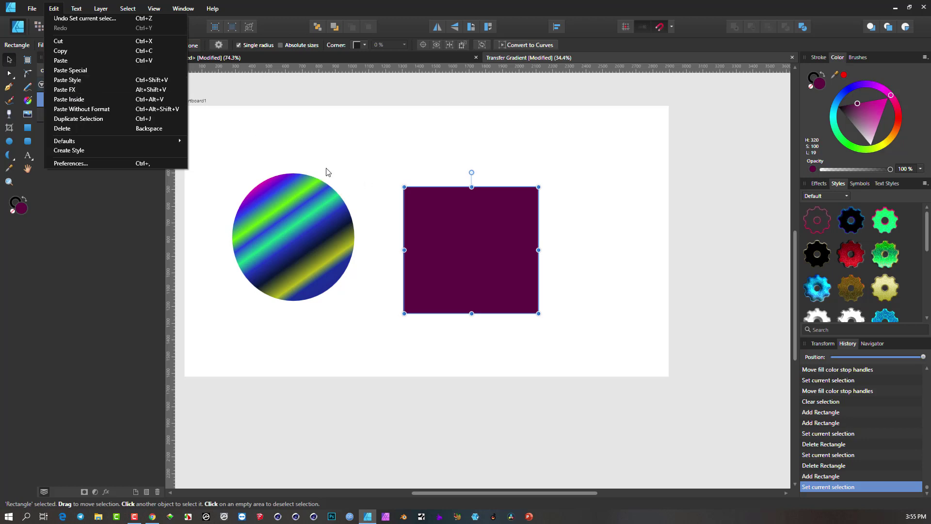
pyautogui.click(306, 202)
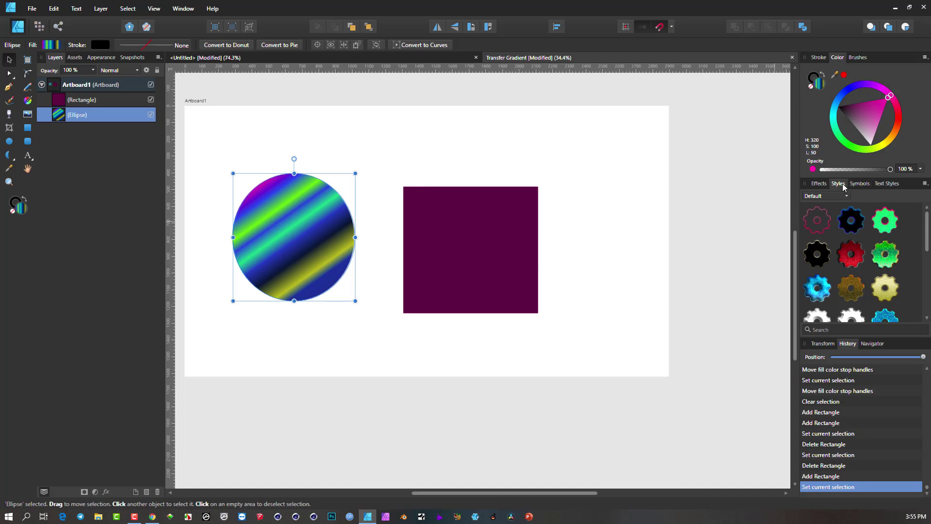
pyautogui.click(925, 184)
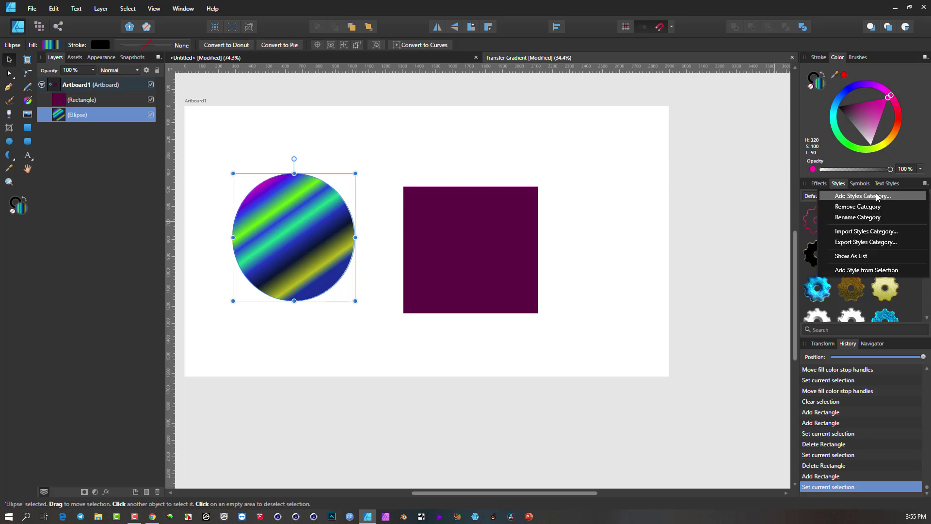
pyautogui.click(922, 305)
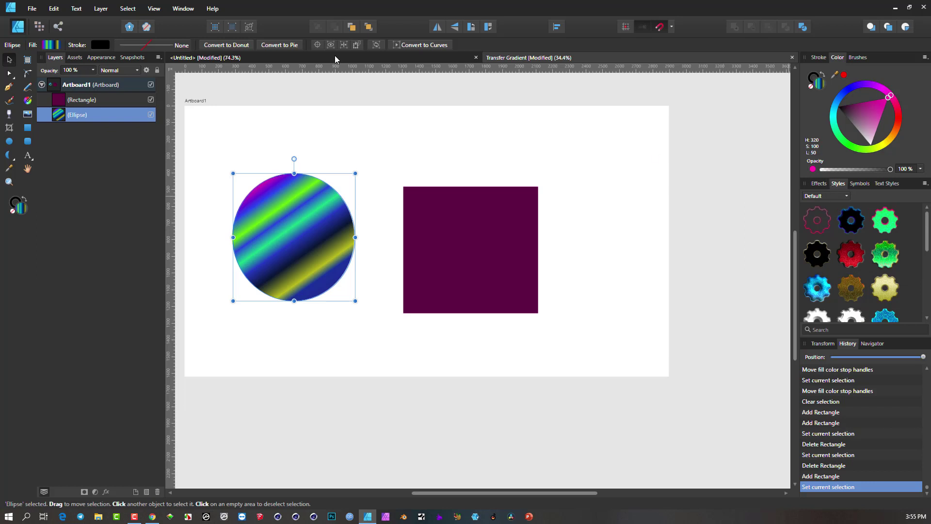
pyautogui.click(190, 12)
pyautogui.moveTo(162, 10)
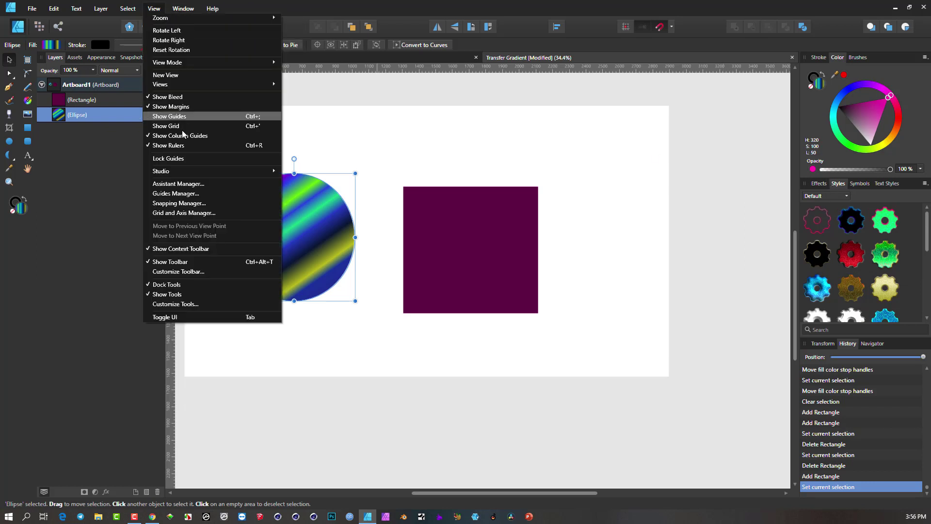
pyautogui.moveTo(193, 171)
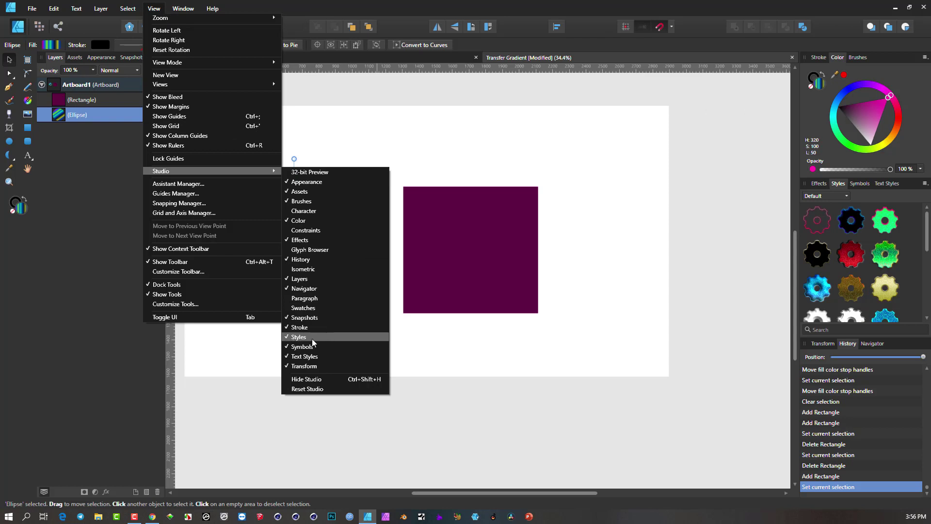
pyautogui.click(838, 183)
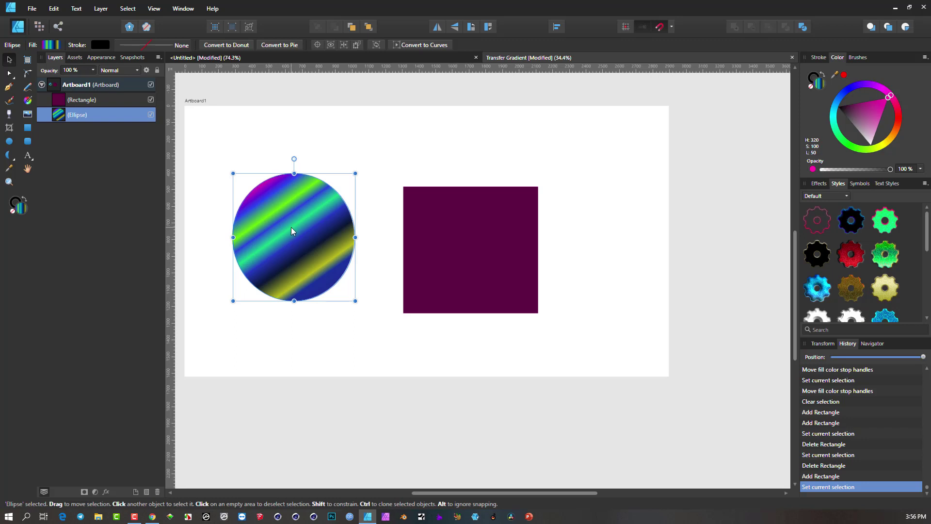
# Add the circle's look as a new style from selection, then trial it on the square and undo.
pyautogui.click(925, 183)
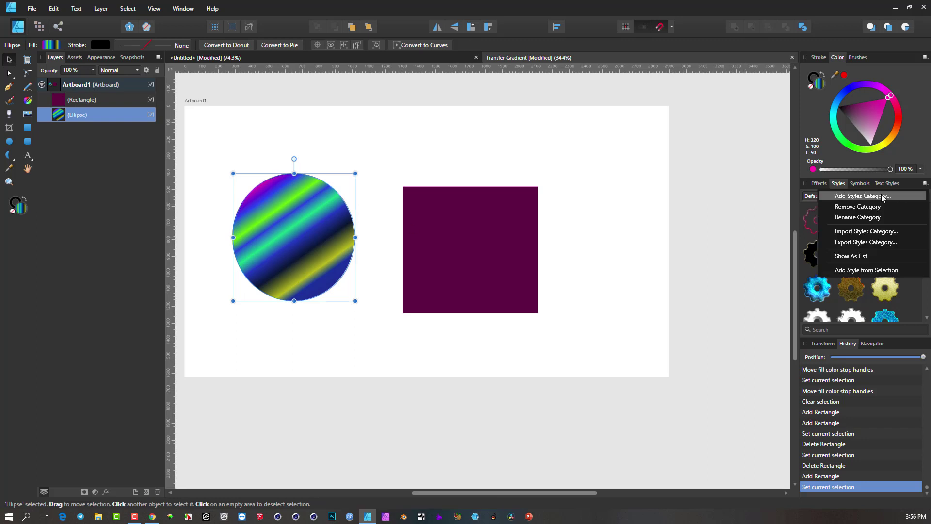
pyautogui.click(868, 270)
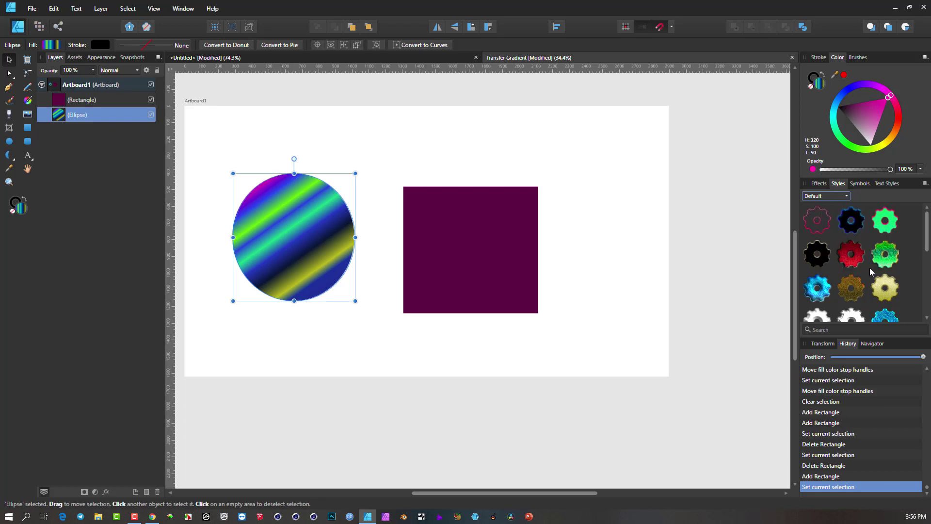
pyautogui.scroll(-1, 927, 259)
pyautogui.scroll(-3, 927, 259)
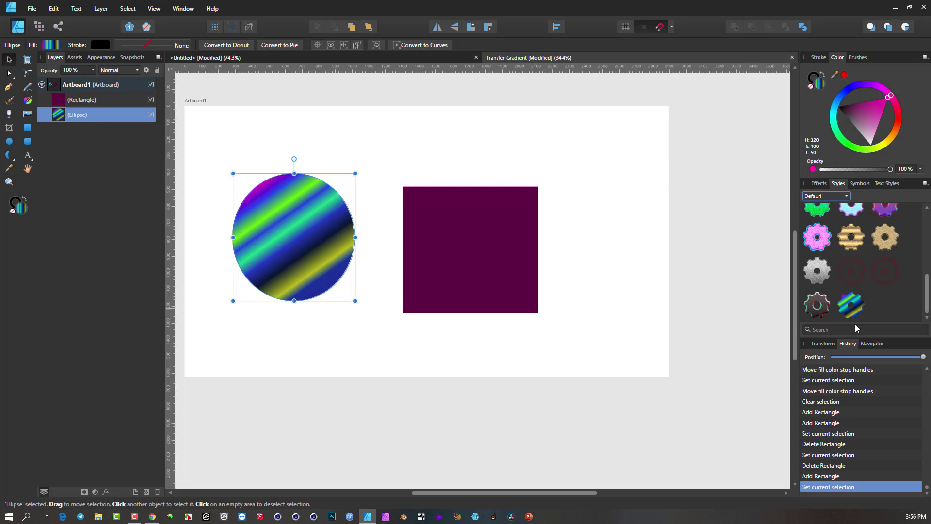
pyautogui.moveTo(851, 304); pyautogui.dragTo(476, 231)
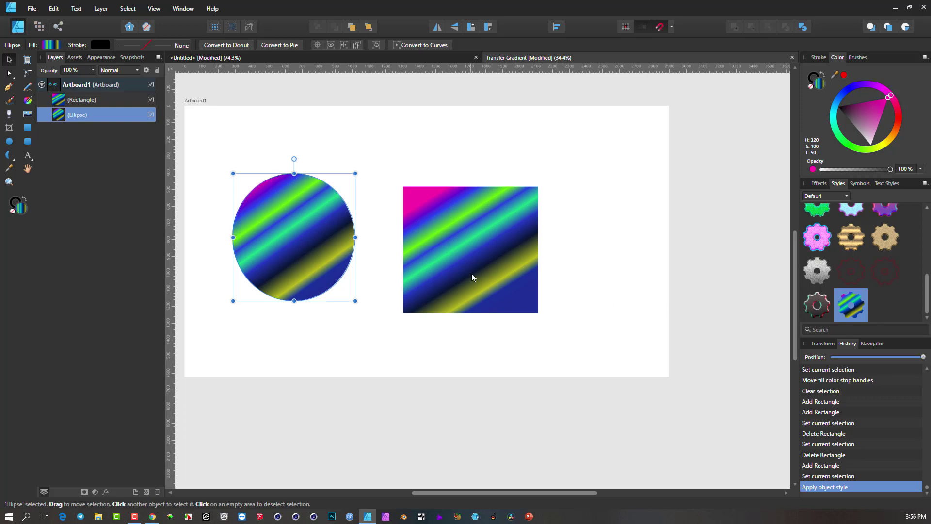
pyautogui.hotkey('ctrl', 'z')
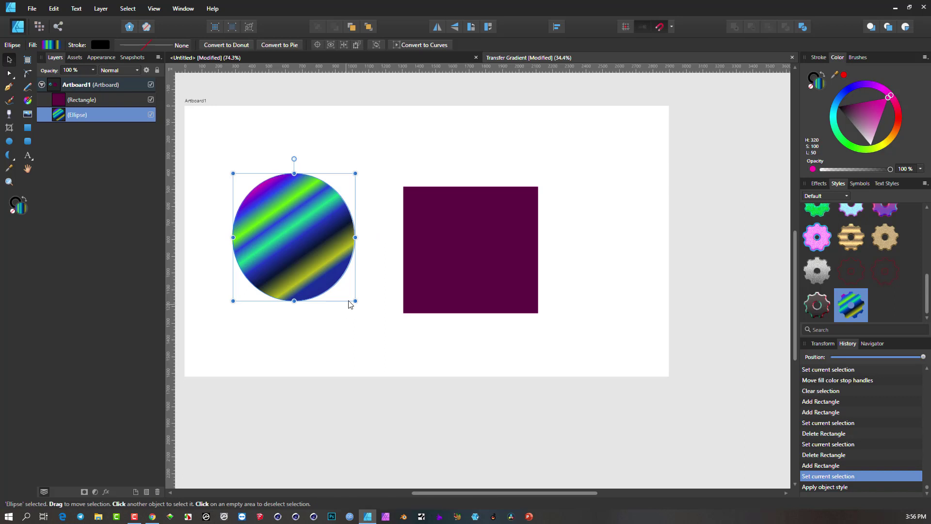
# Paste the circle's gradient style onto the plum rectangle with Ctrl+Shift+V.
pyautogui.click(454, 223)
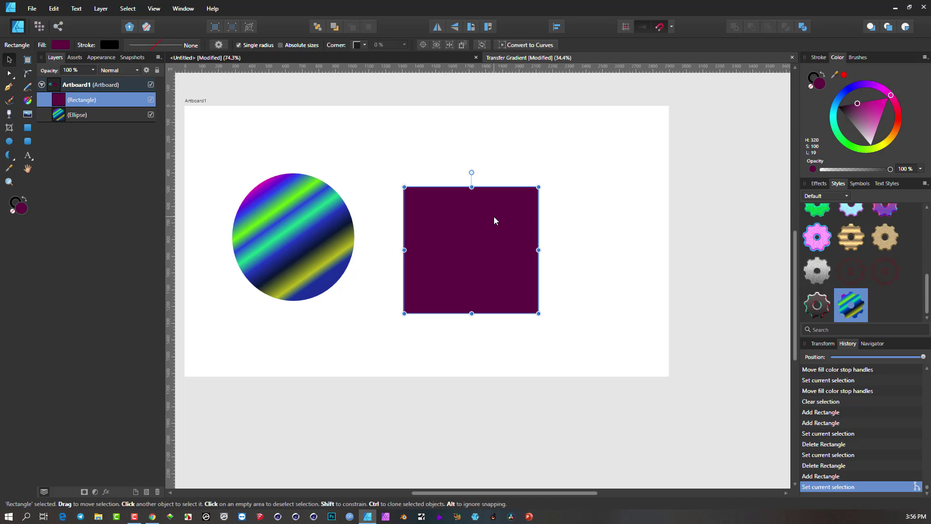
pyautogui.click(305, 211)
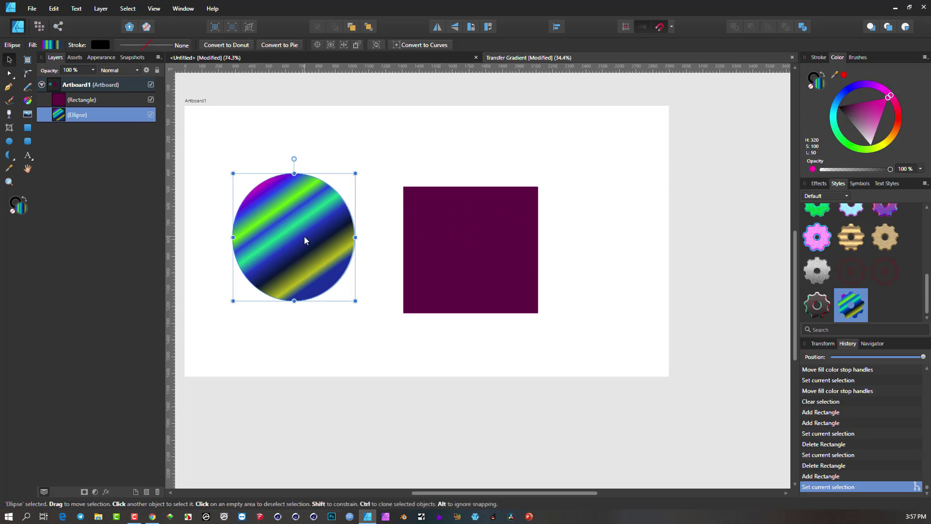
pyautogui.click(463, 229)
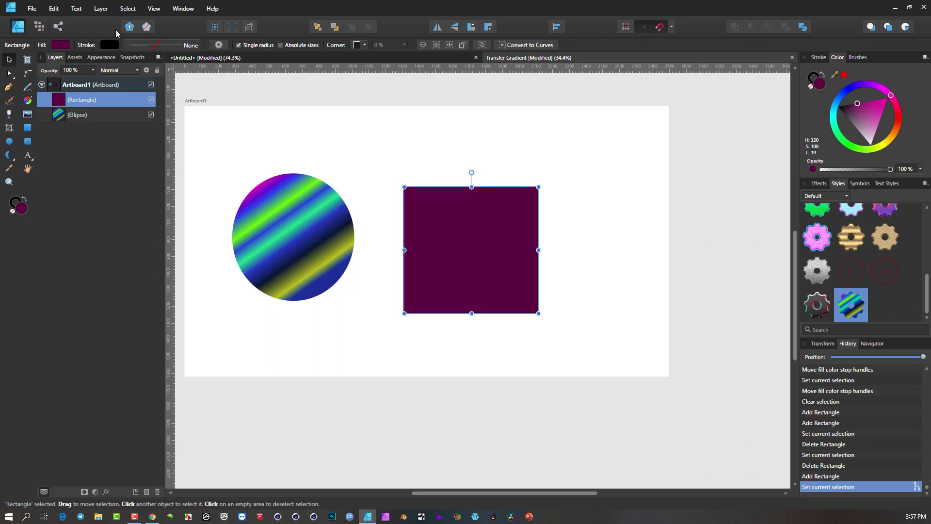
pyautogui.click(54, 8)
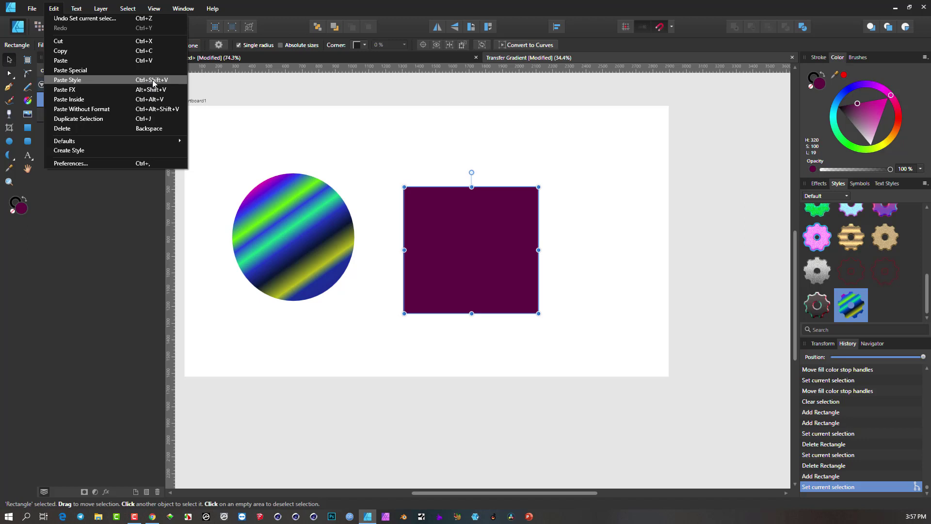
pyautogui.click(464, 237)
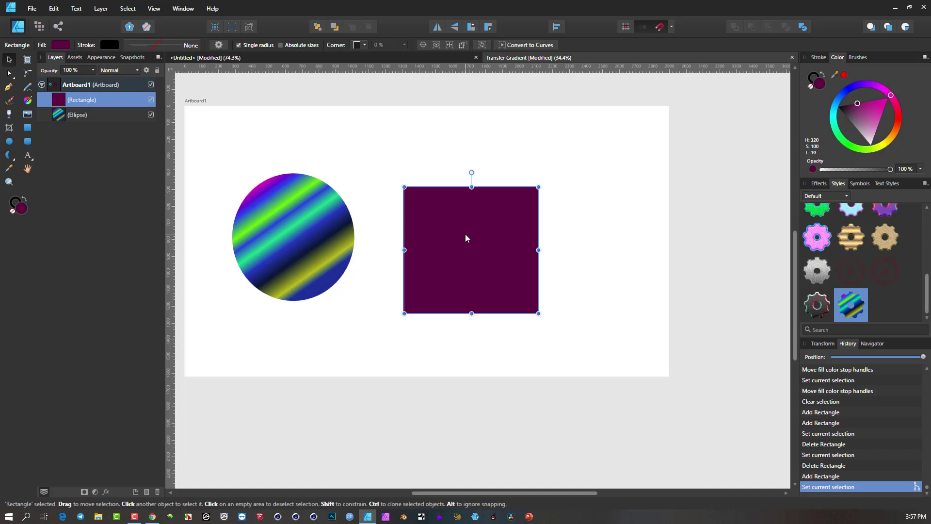
pyautogui.hotkey('ctrl', 'shift', 'v')
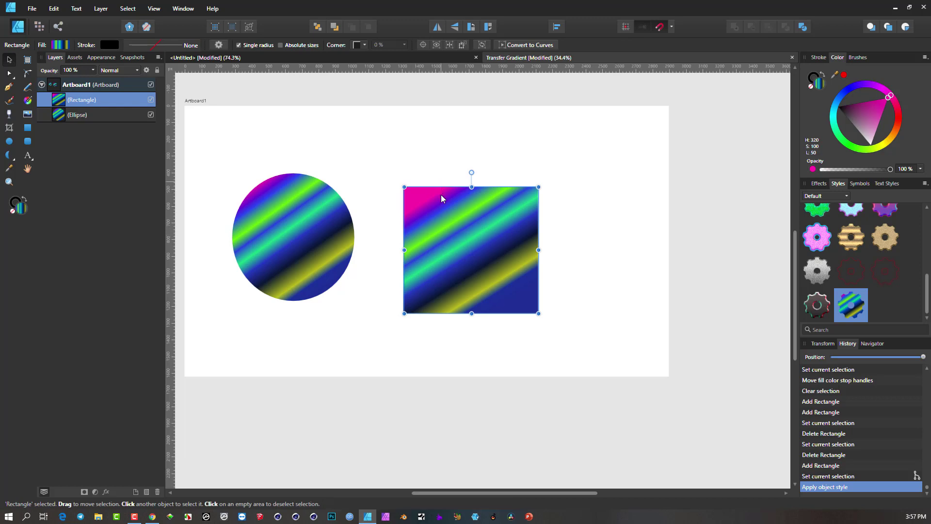
pyautogui.click(296, 212)
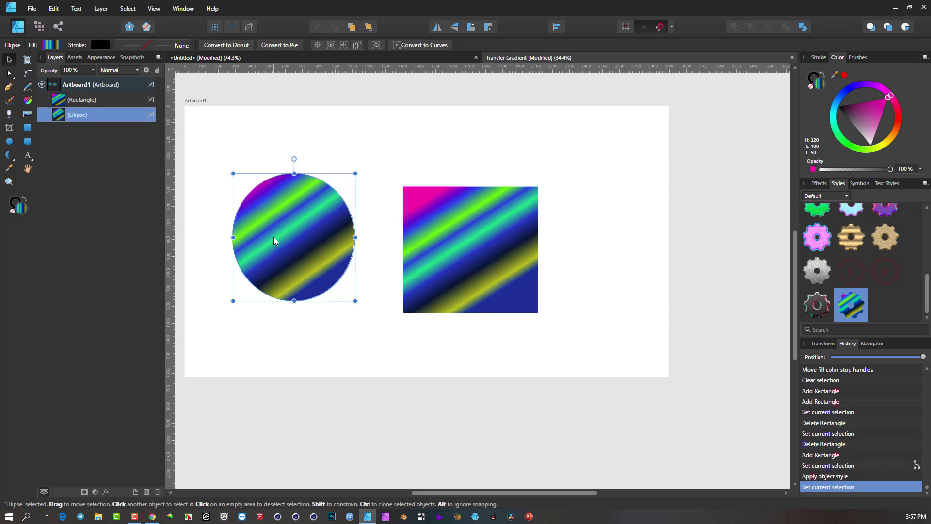
# Enable Gaussian Blur on the ellipse and raise its radius.
pyautogui.click(106, 492)
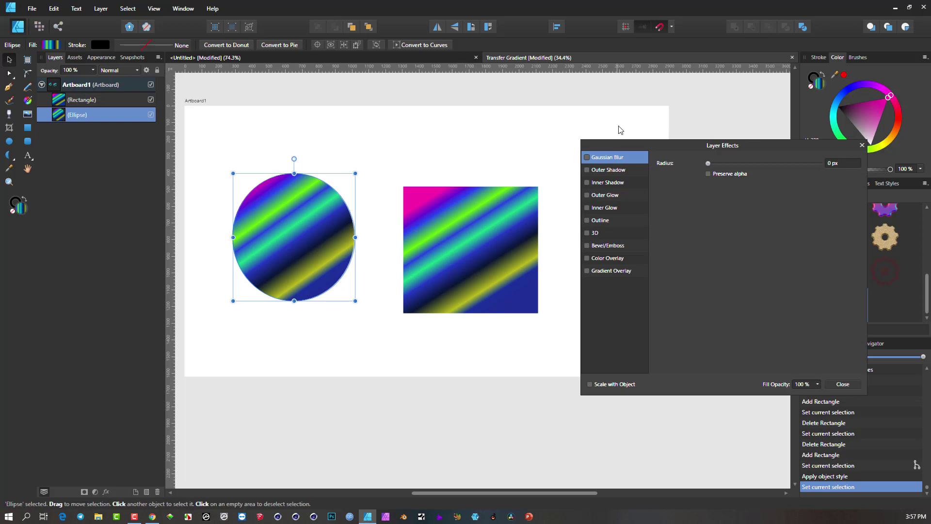
pyautogui.click(587, 158)
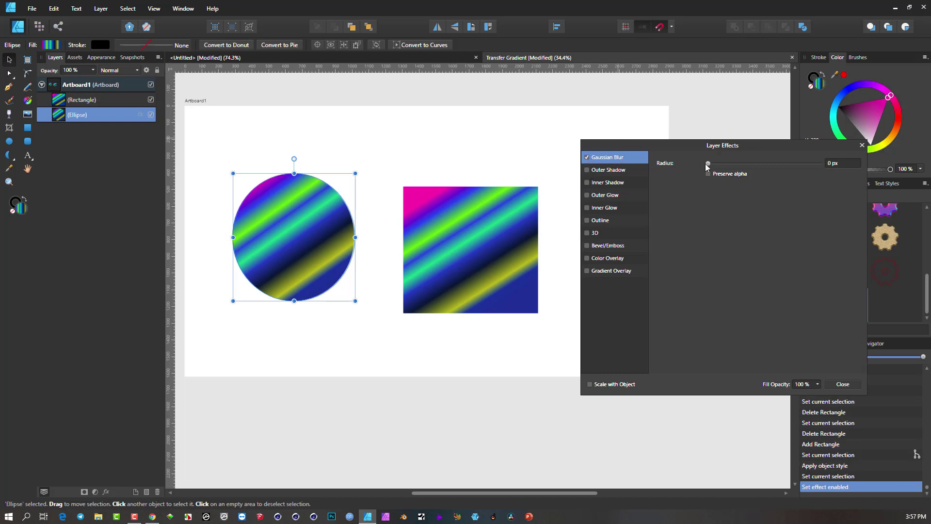
pyautogui.moveTo(708, 163); pyautogui.dragTo(740, 166)
# Add a 3D effect with 100 px radius and 100% diffuse to the ellipse.
pyautogui.click(587, 232)
pyautogui.click(601, 233)
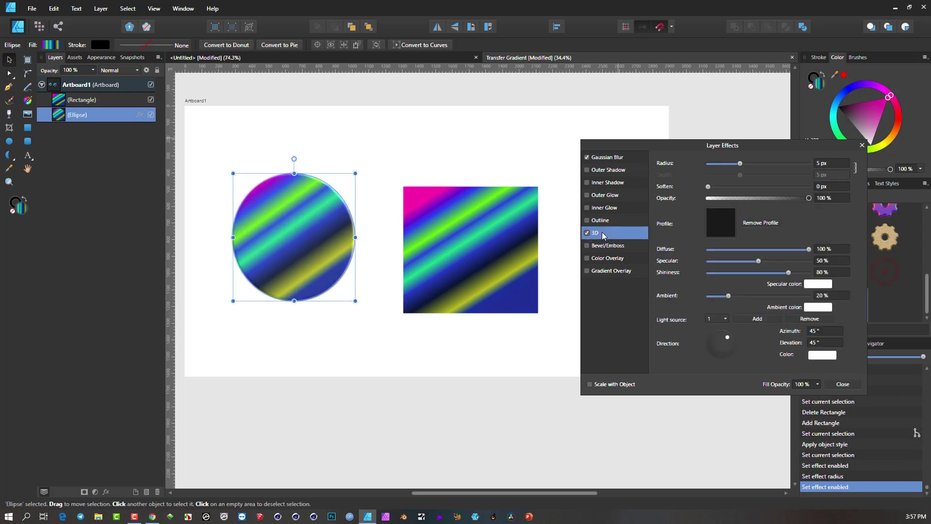
pyautogui.click(708, 185)
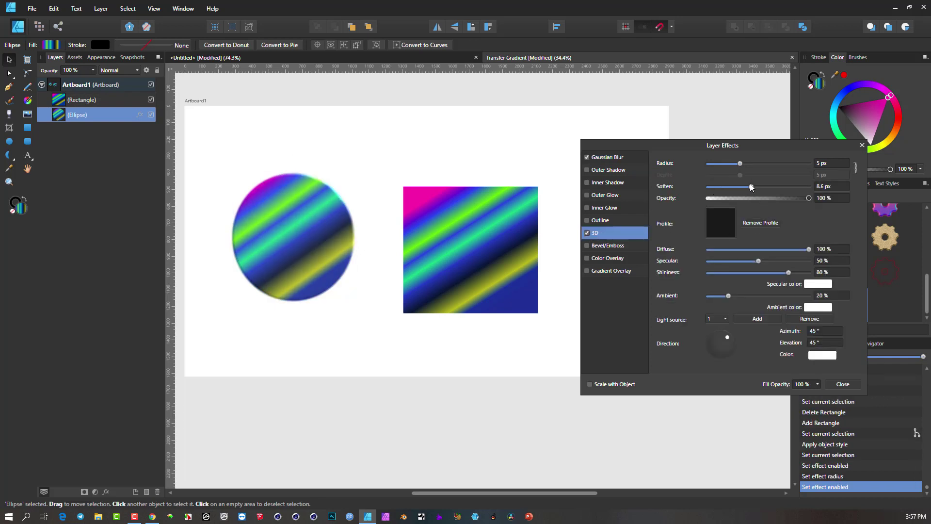
pyautogui.moveTo(741, 163); pyautogui.dragTo(819, 164)
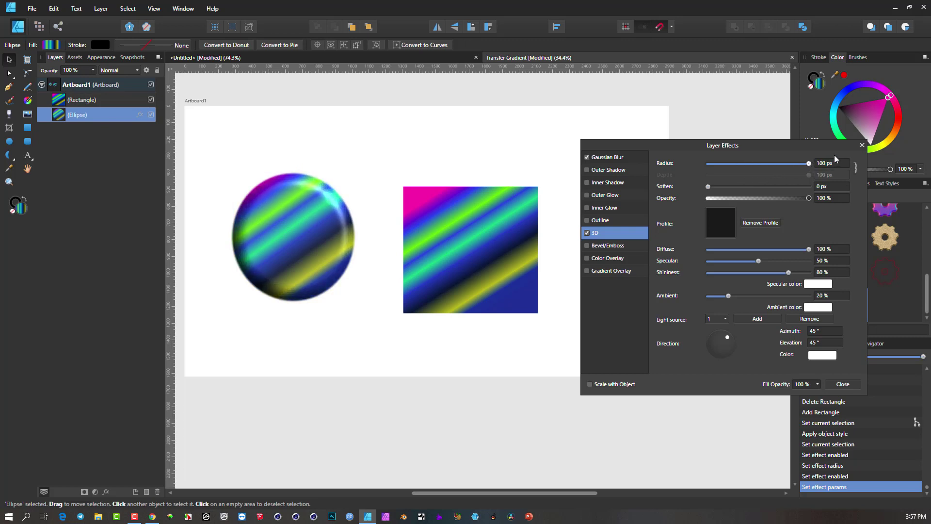
pyautogui.click(774, 249)
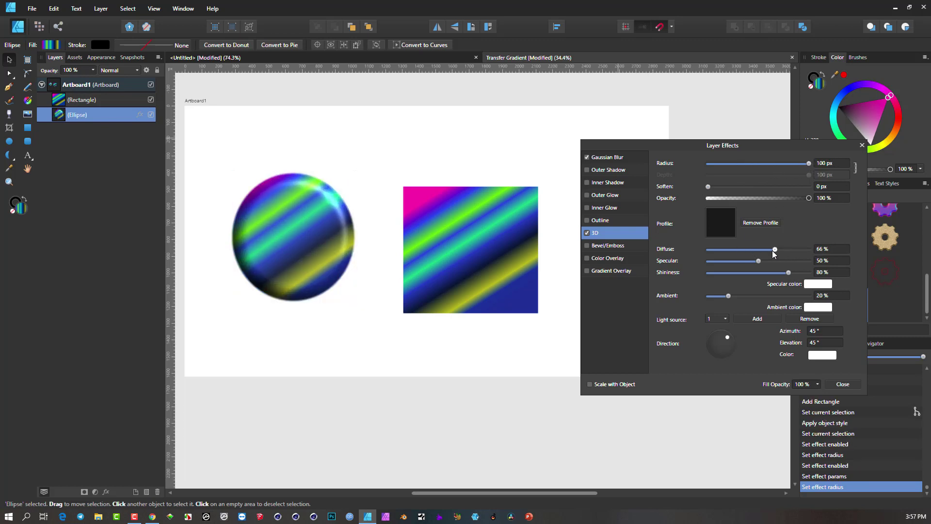
pyautogui.moveTo(770, 249); pyautogui.dragTo(870, 251)
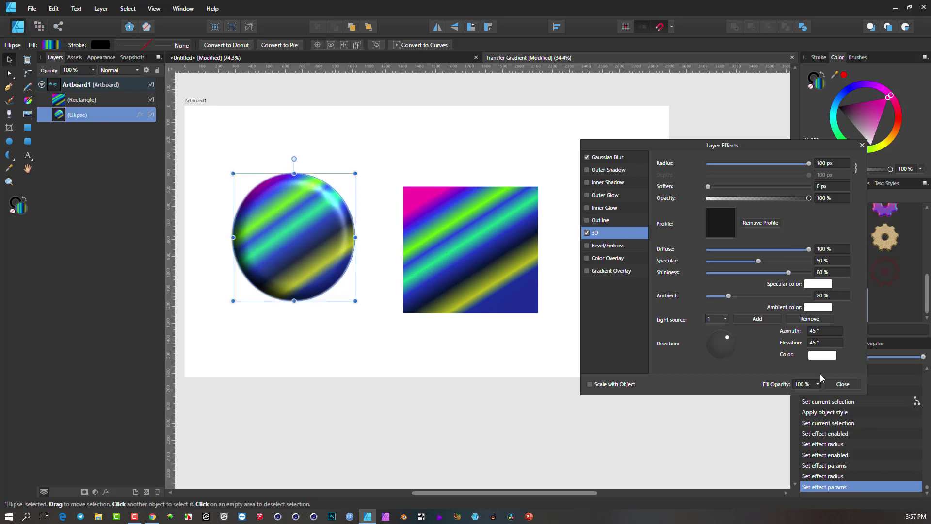
pyautogui.click(842, 384)
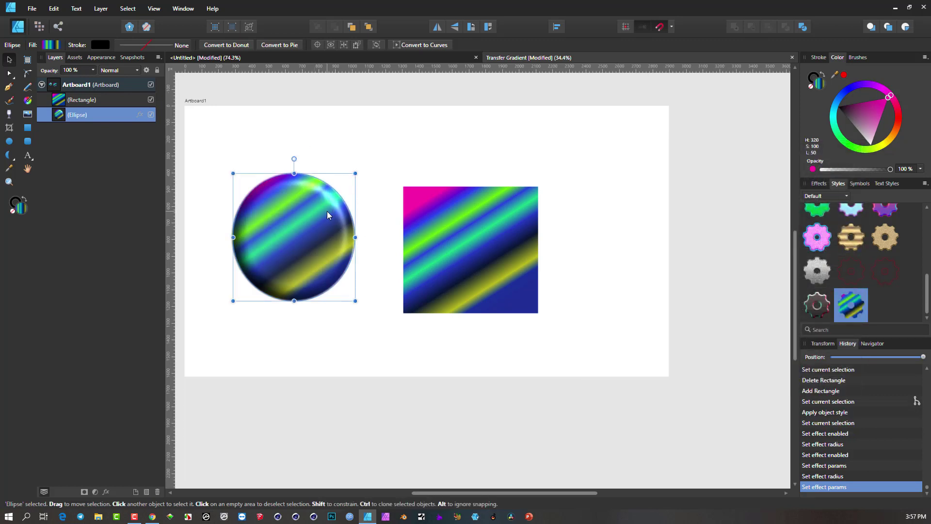
pyautogui.click(443, 228)
# Set the rectangle's fill to black and copy the blurred 3D ellipse.
pyautogui.moveTo(889, 96); pyautogui.dragTo(354, 224)
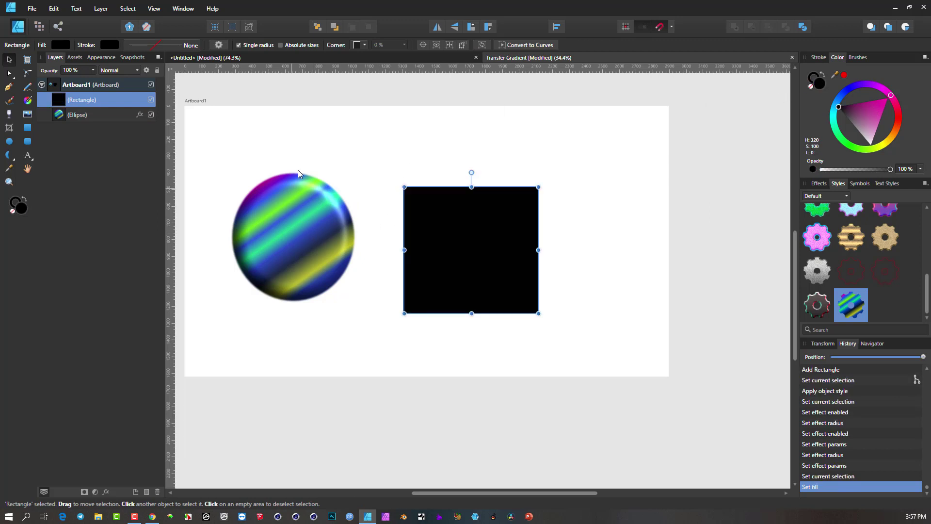
pyautogui.click(287, 214)
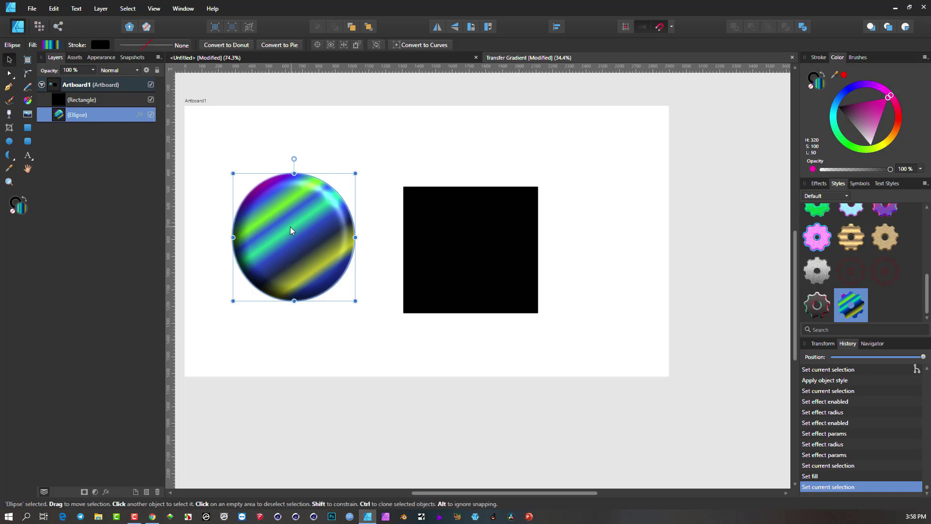
pyautogui.press('alt')
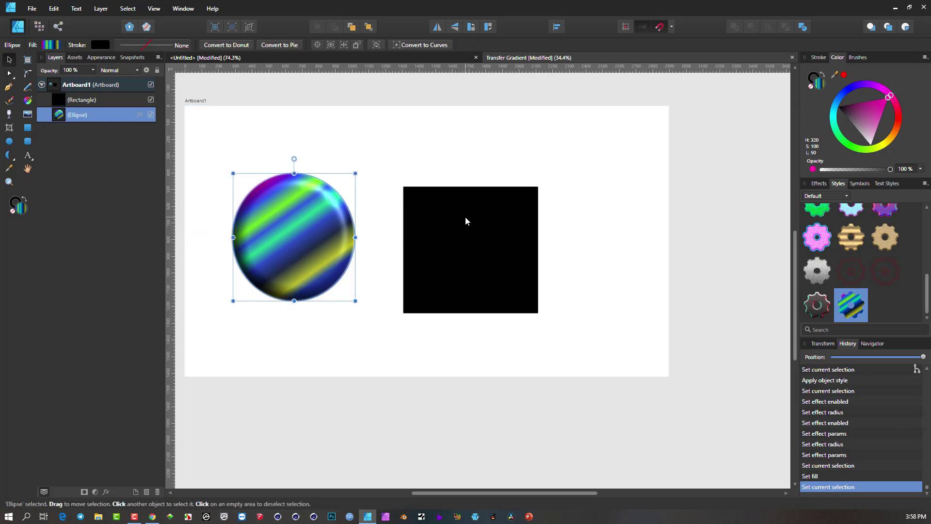
# Paste the ellipse's blur and 3D effects onto the black rectangle.
pyautogui.click(465, 216)
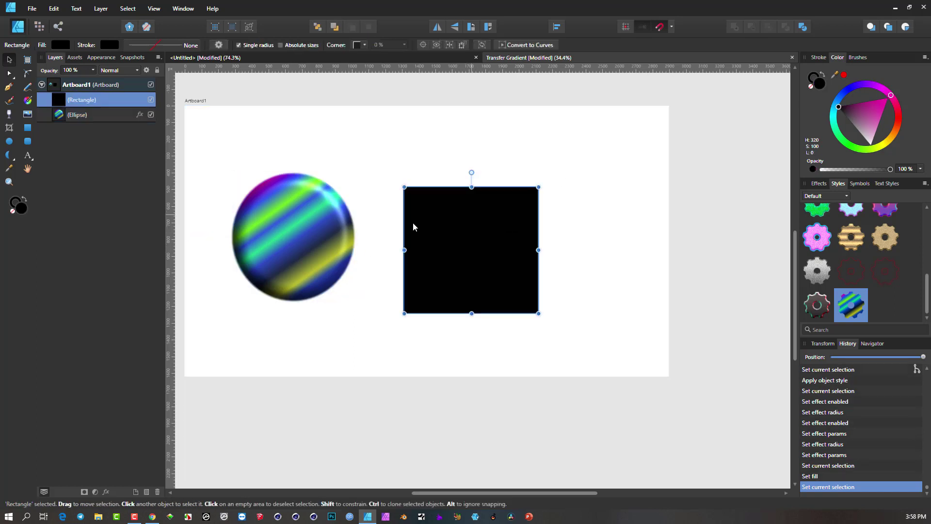
pyautogui.click(76, 9)
pyautogui.moveTo(65, 9)
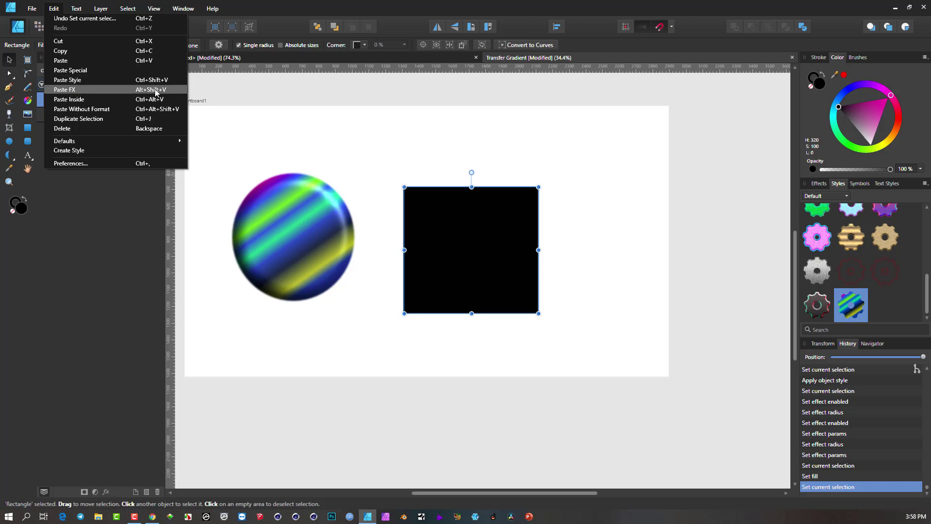
pyautogui.click(366, 15)
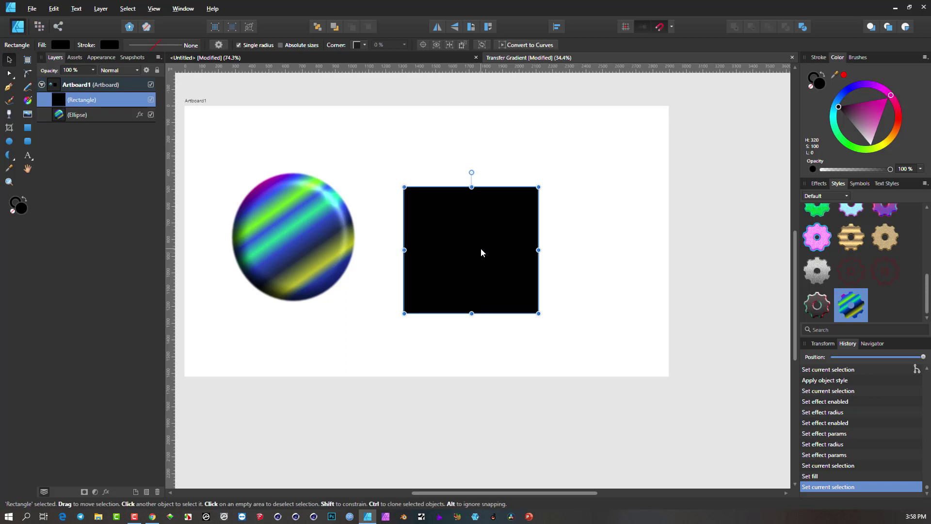
pyautogui.hotkey('ctrl', 'shift', 'v')
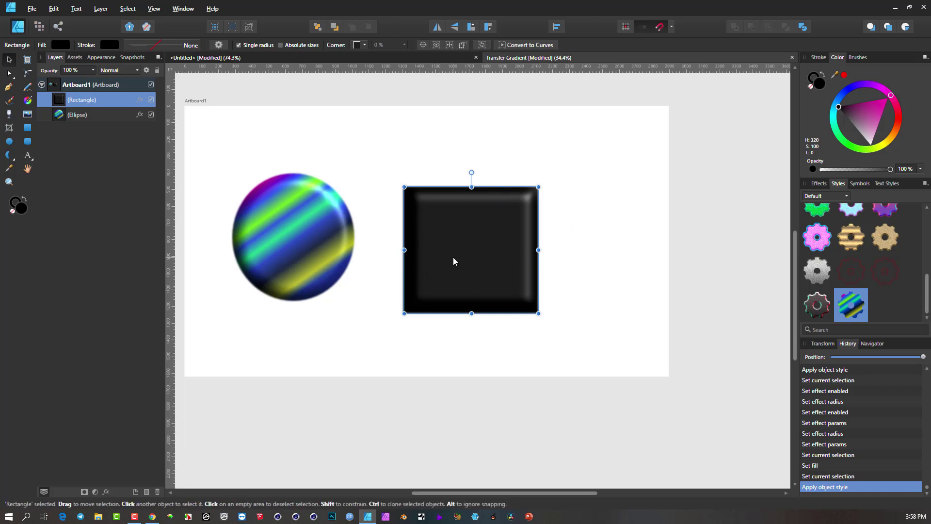
# Paste the ellipse's magenta-green-yellow striped gradient, blur and glossy 3D bevel onto the black rectangle.
pyautogui.click(292, 230)
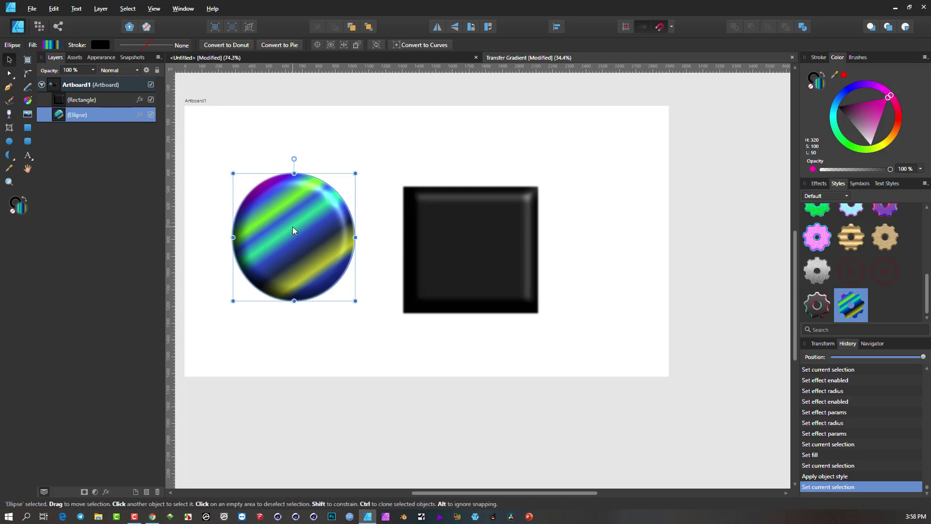
pyautogui.click(468, 247)
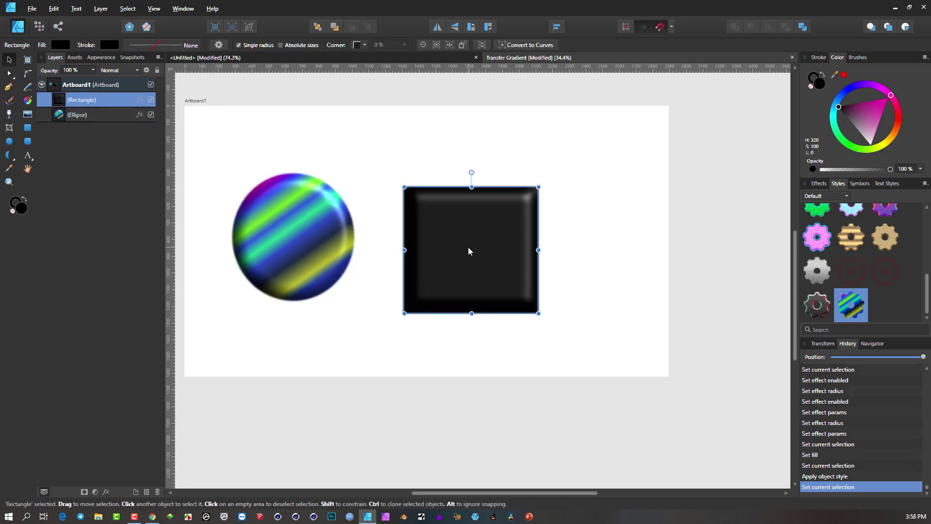
pyautogui.hotkey('ctrl', 'shift', 'v')
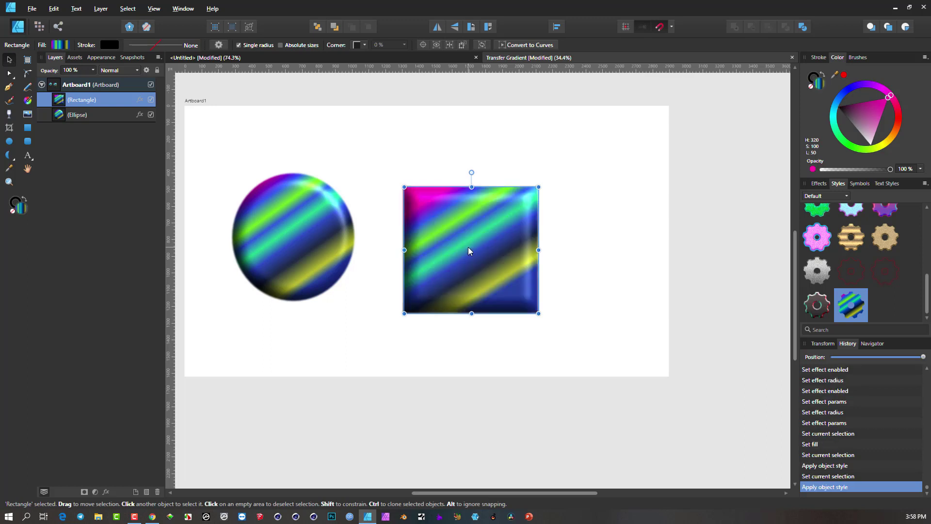